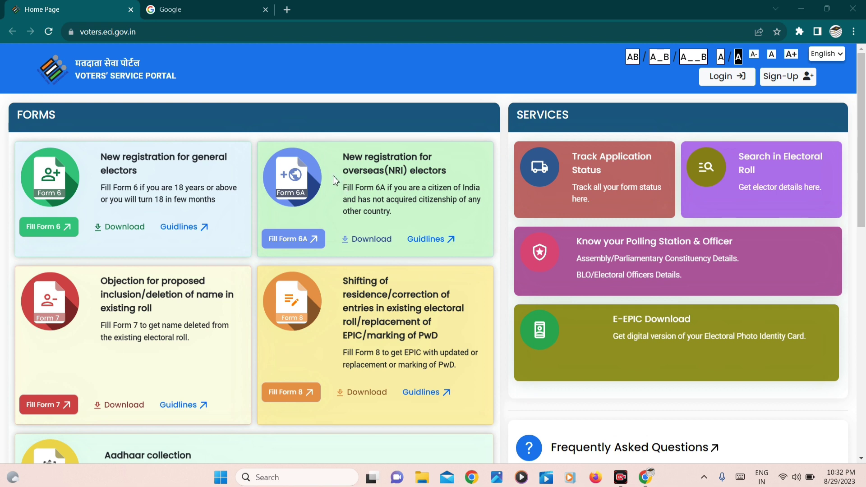
- Switch from the Voters' Service Portal home page to the Google tab
{"action": "left_click", "coordinate": [172, 11]}
- Search Google for 'nvsp' and follow the NVSP result's redirect to the new Voters' Service Portal
{"action": "left_click", "coordinate": [359, 205]}
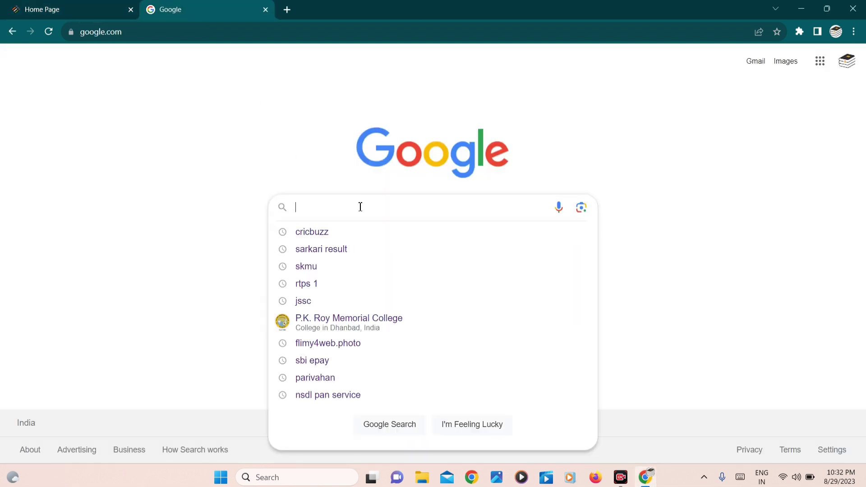
{"action": "type", "text": "nvsp"}
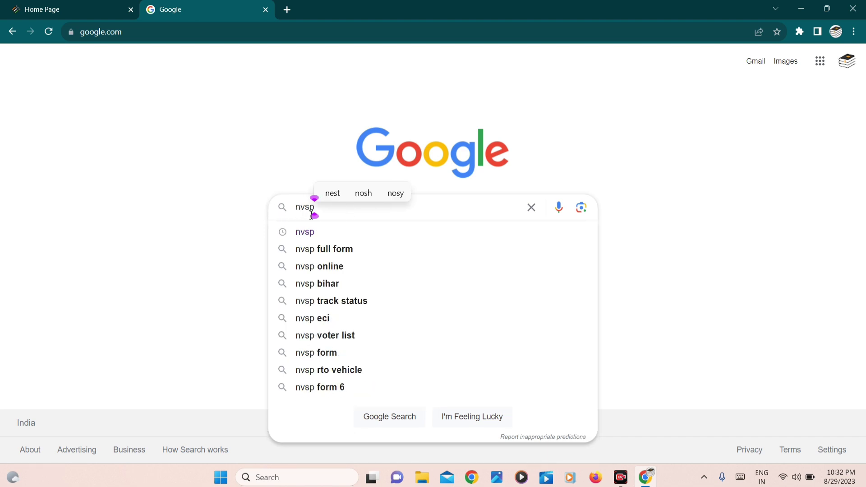
{"action": "key", "text": "Return"}
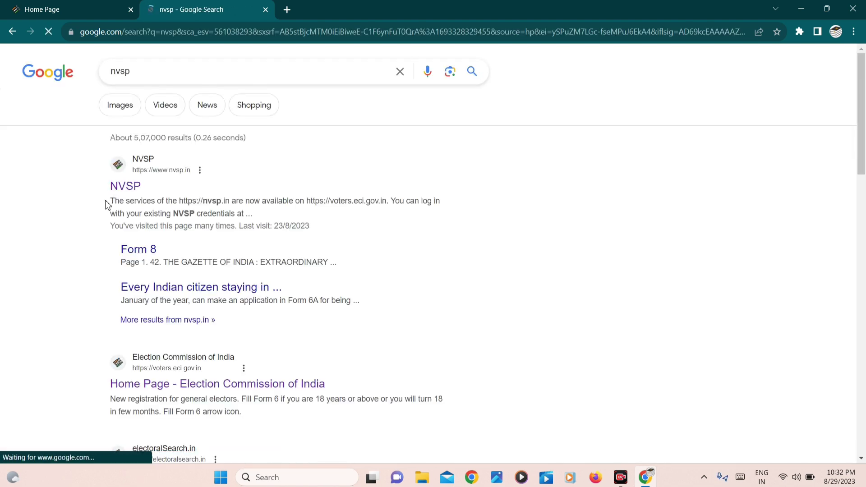
{"action": "left_click", "coordinate": [125, 191]}
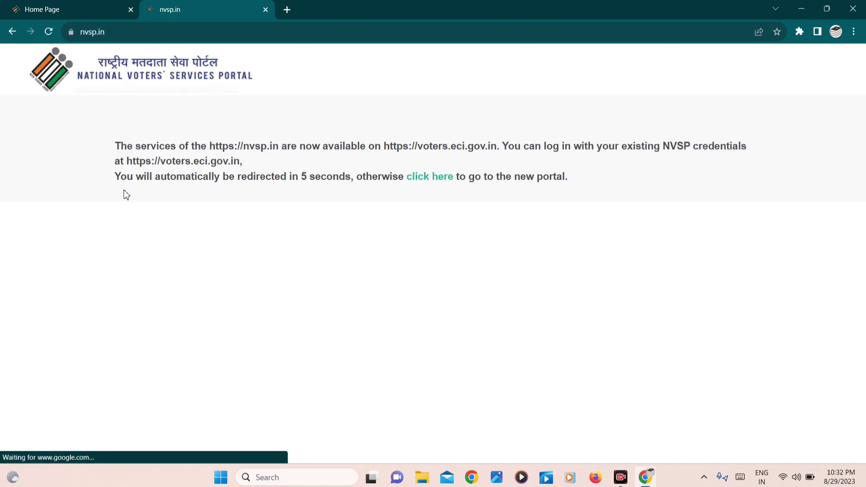
{"action": "left_click", "coordinate": [425, 183]}
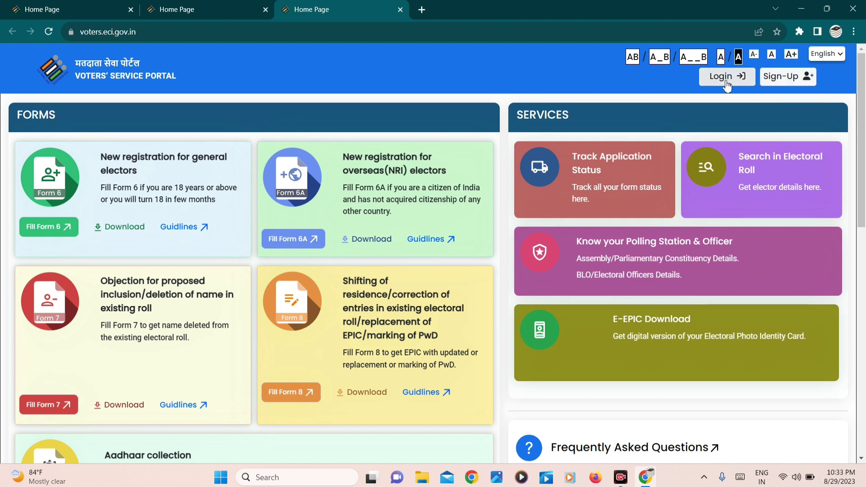
- Open the Sign-Up form with the mobile number entered, then open a blank new tab
{"action": "left_click", "coordinate": [801, 82]}
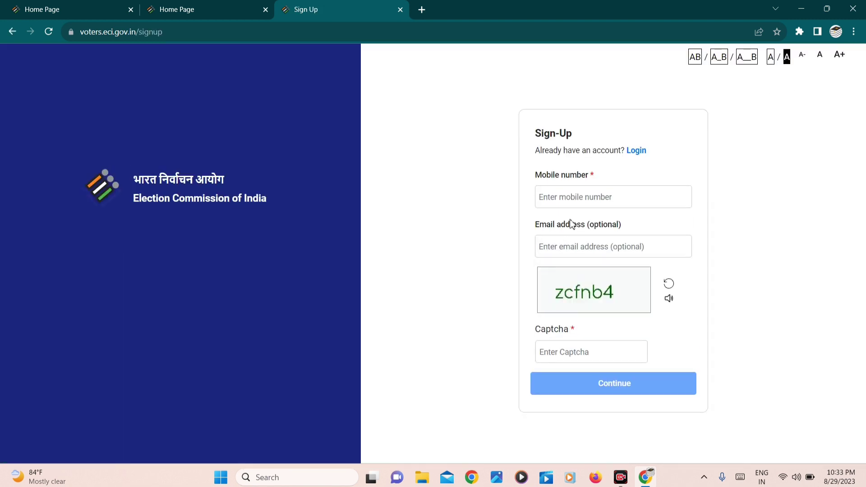
{"action": "left_click", "coordinate": [580, 347]}
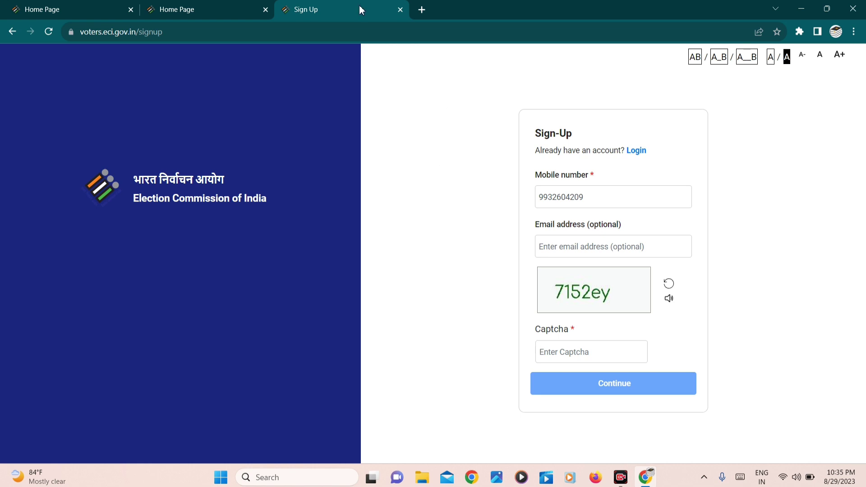
{"action": "left_click", "coordinate": [421, 9]}
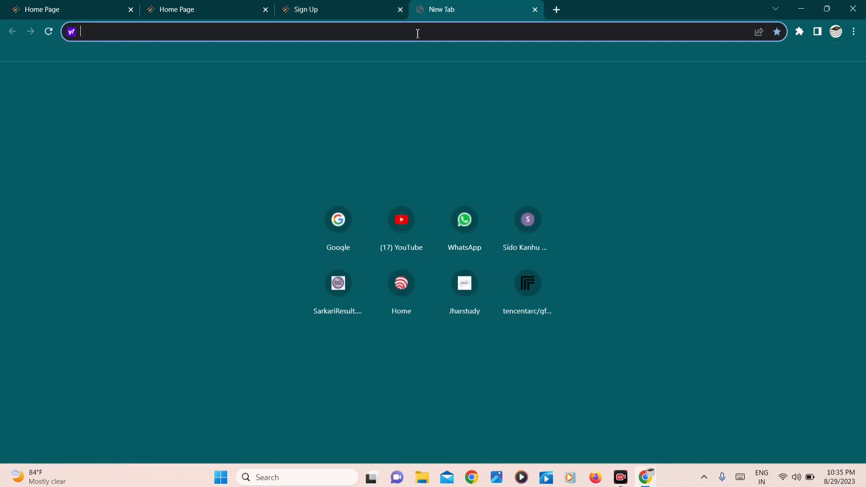
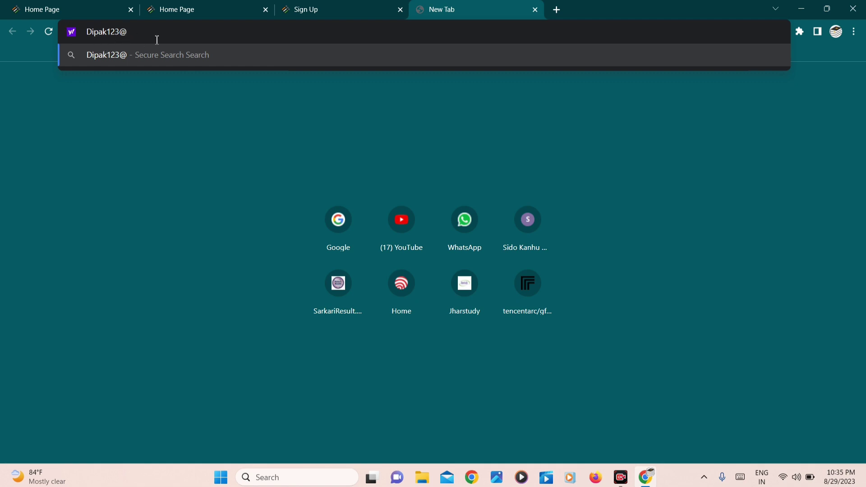
- Type and partly erase a note in the new tab's address bar, then return to the Sign-Up tab
{"action": "left_click", "coordinate": [326, 12]}
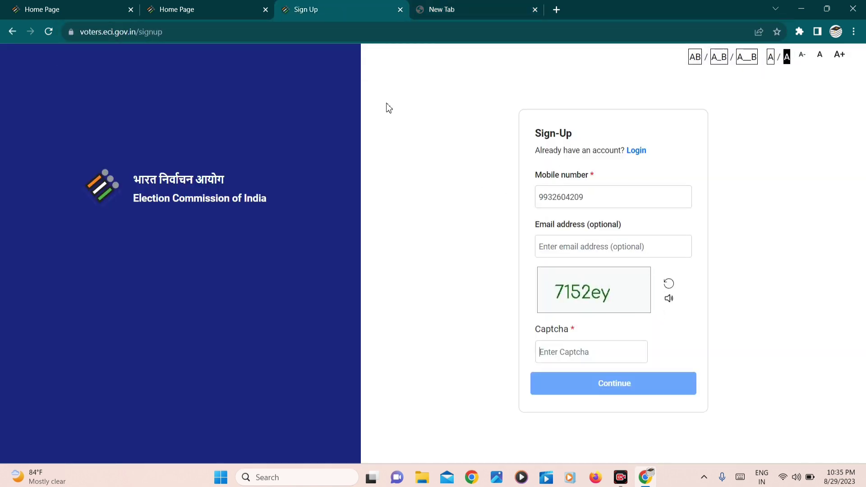
- Log in on the Home Page tab using the registered mobile number, password, captcha and OTP
{"action": "left_click", "coordinate": [212, 9]}
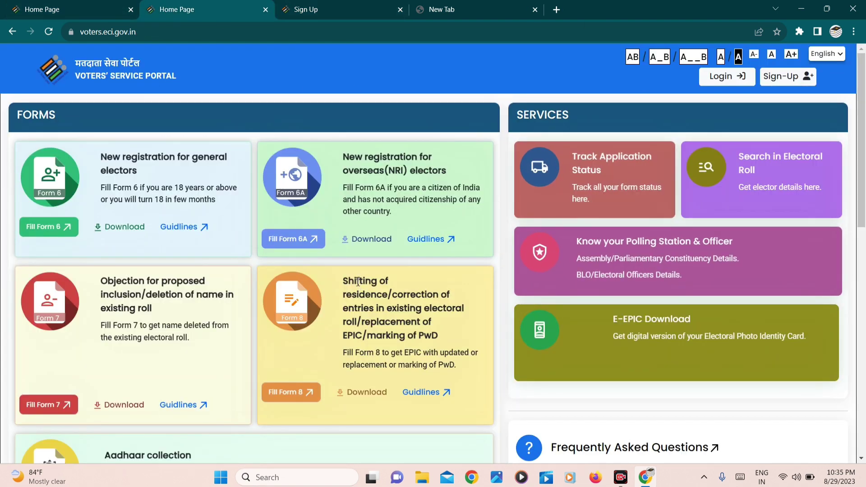
{"action": "left_click", "coordinate": [716, 79]}
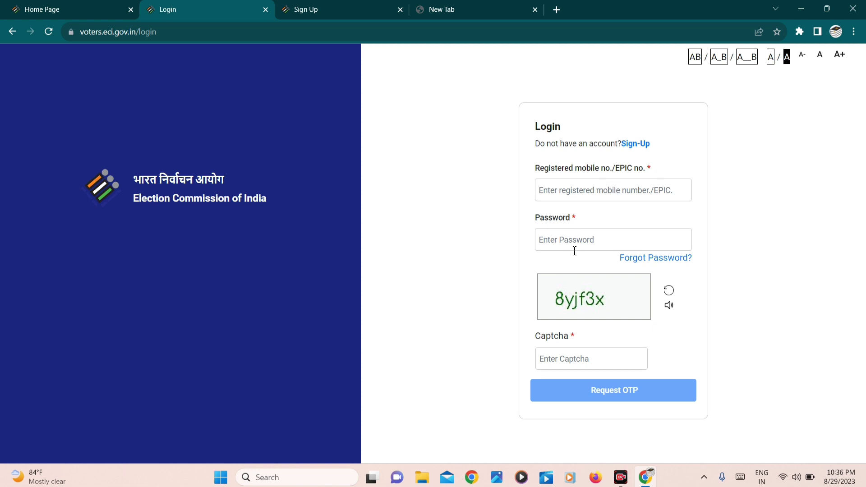
{"action": "left_click", "coordinate": [562, 361]}
{"action": "left_click", "coordinate": [596, 399]}
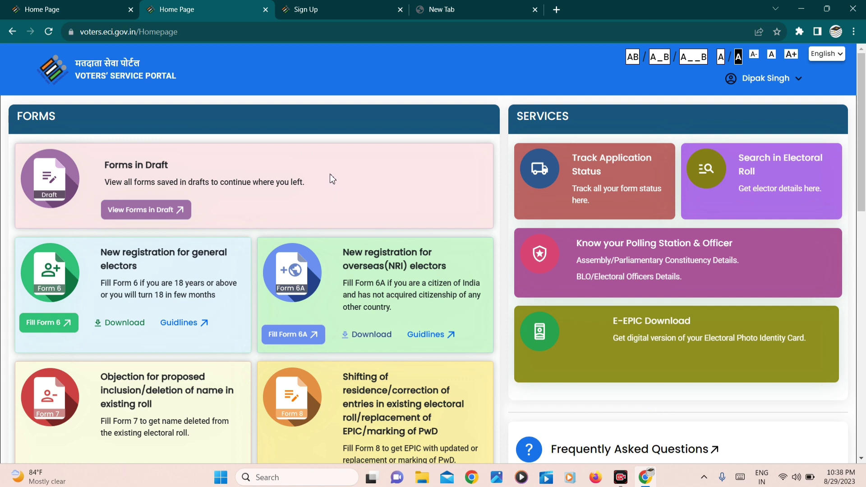
- Check the account menu, then open the Forms Dashboard via View Forms in Draft
{"action": "left_click", "coordinate": [763, 79]}
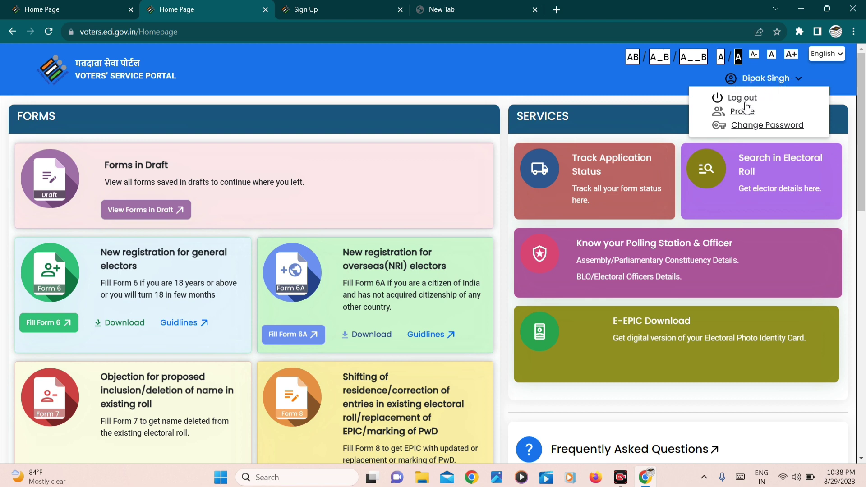
{"action": "left_click", "coordinate": [483, 97]}
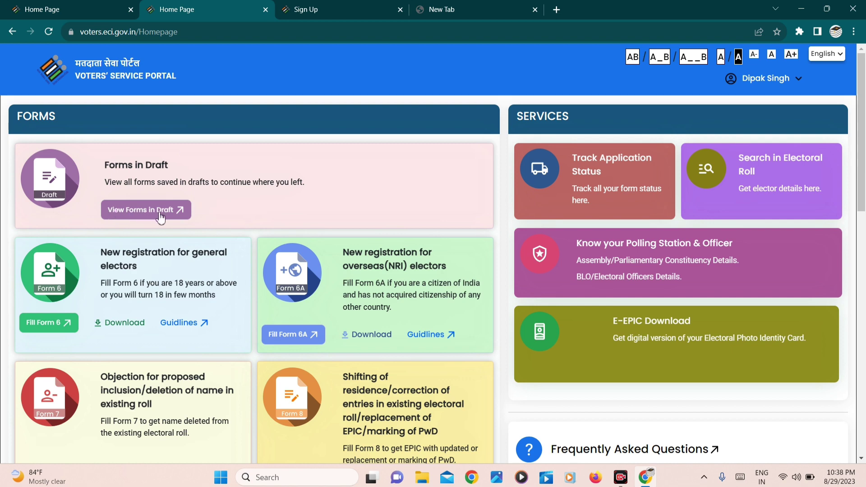
{"action": "scroll", "coordinate": [214, 198], "scroll_direction": "down", "scroll_amount": 4}
{"action": "scroll", "coordinate": [216, 199], "scroll_direction": "down", "scroll_amount": 3}
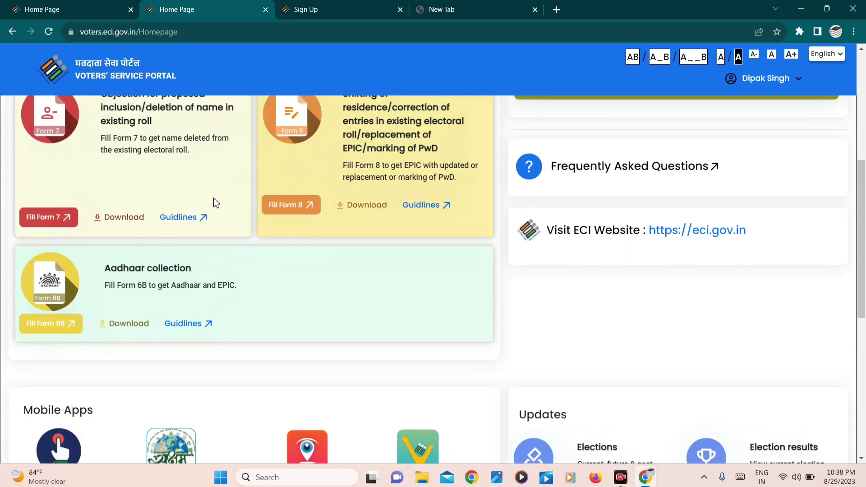
{"action": "scroll", "coordinate": [215, 203], "scroll_direction": "up", "scroll_amount": 6}
{"action": "left_click", "coordinate": [140, 213]}
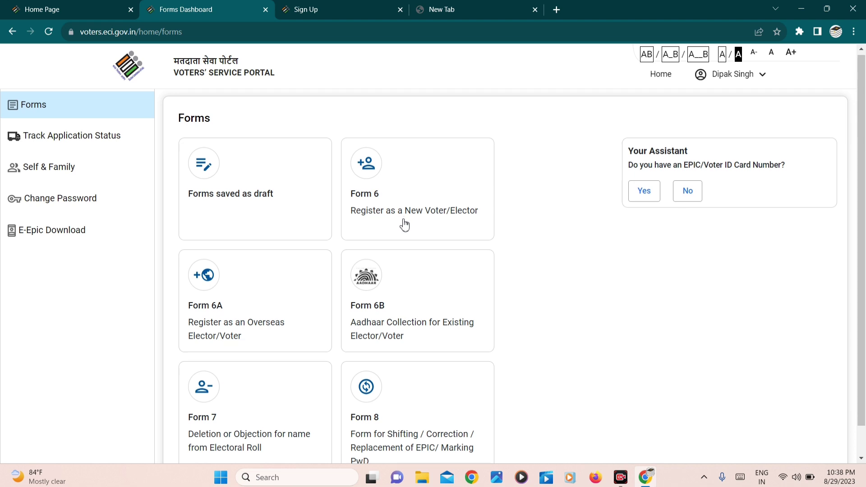
- Start the Form 6 'Register as a New Voter/Elector' application from the dashboard
{"action": "scroll", "coordinate": [402, 224], "scroll_direction": "down", "scroll_amount": 1}
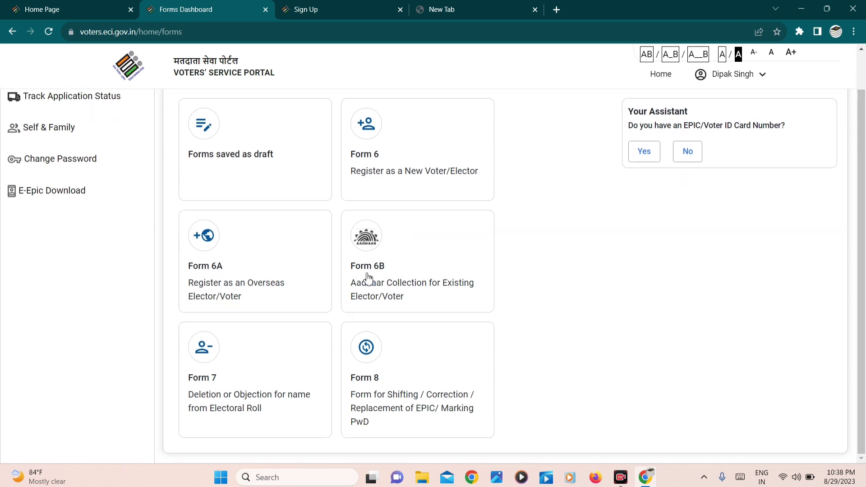
{"action": "scroll", "coordinate": [430, 276], "scroll_direction": "up", "scroll_amount": 1}
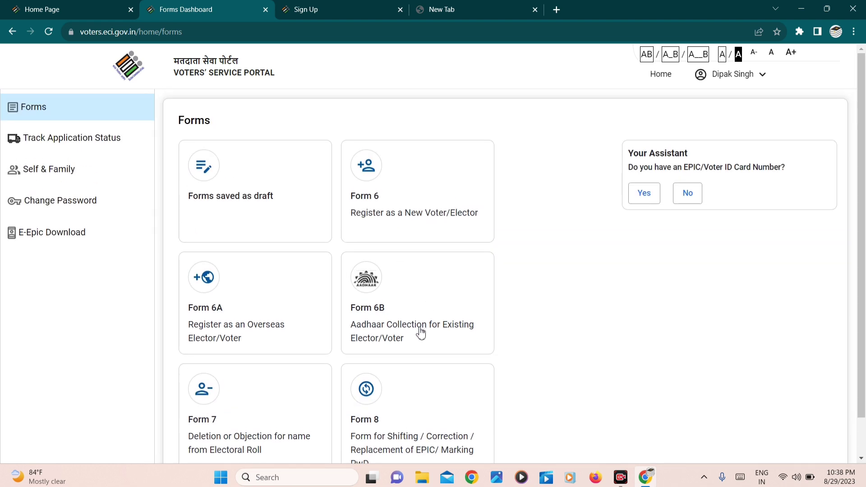
{"action": "scroll", "coordinate": [420, 333], "scroll_direction": "down", "scroll_amount": 1}
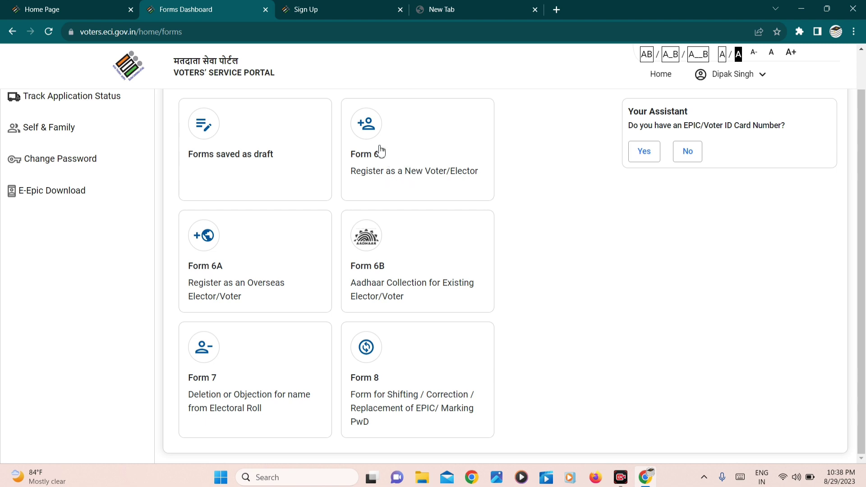
{"action": "left_click", "coordinate": [420, 174]}
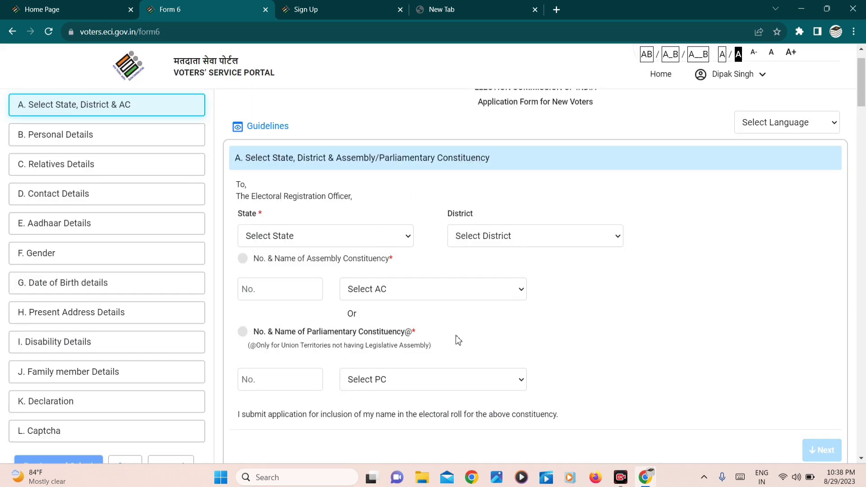
- Select Jharkhand as the state and Jamtara as the district
{"action": "left_click", "coordinate": [283, 239]}
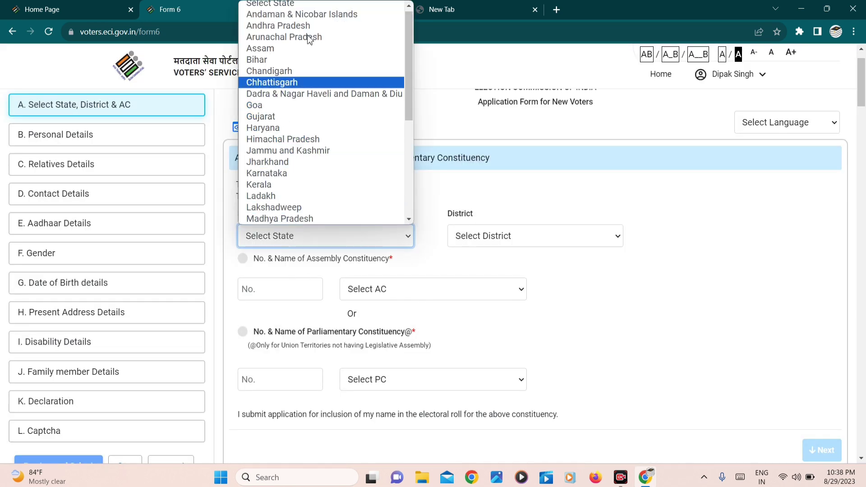
{"action": "scroll", "coordinate": [329, 151], "scroll_direction": "down", "scroll_amount": 5}
{"action": "scroll", "coordinate": [328, 149], "scroll_direction": "up", "scroll_amount": 5}
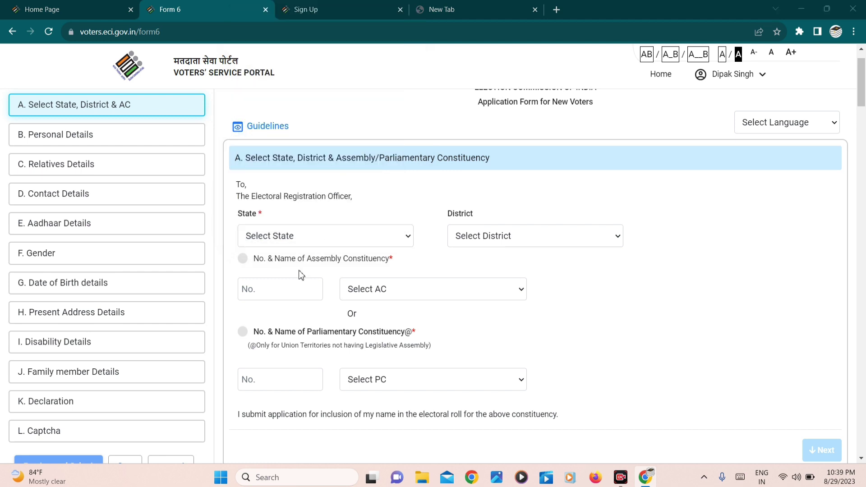
{"action": "left_click", "coordinate": [306, 246]}
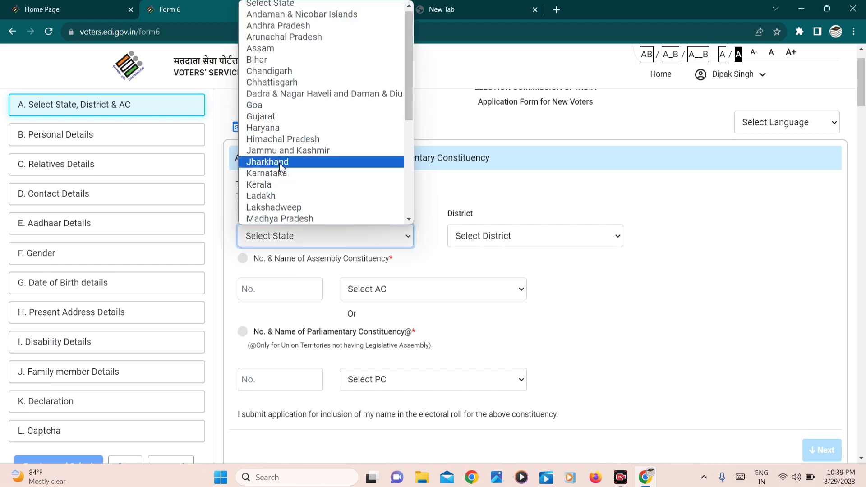
{"action": "left_click", "coordinate": [277, 163]}
{"action": "left_click", "coordinate": [471, 238]}
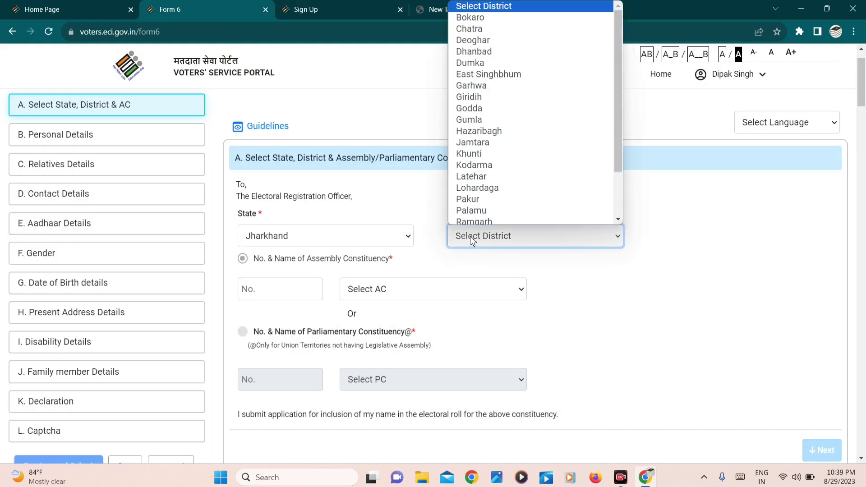
{"action": "left_click", "coordinate": [474, 139]}
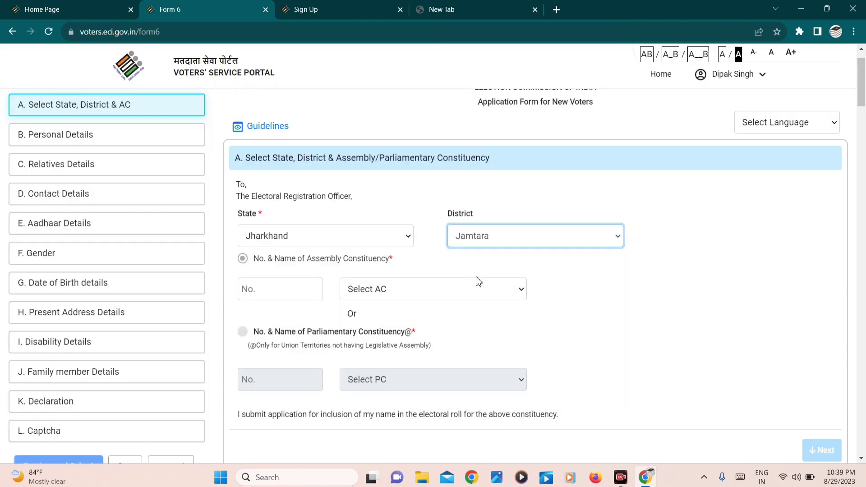
- Dismiss the McAfee popup, choose constituency 9 Jamtara, and continue to Personal Details
{"action": "scroll", "coordinate": [392, 293], "scroll_direction": "down", "scroll_amount": 1}
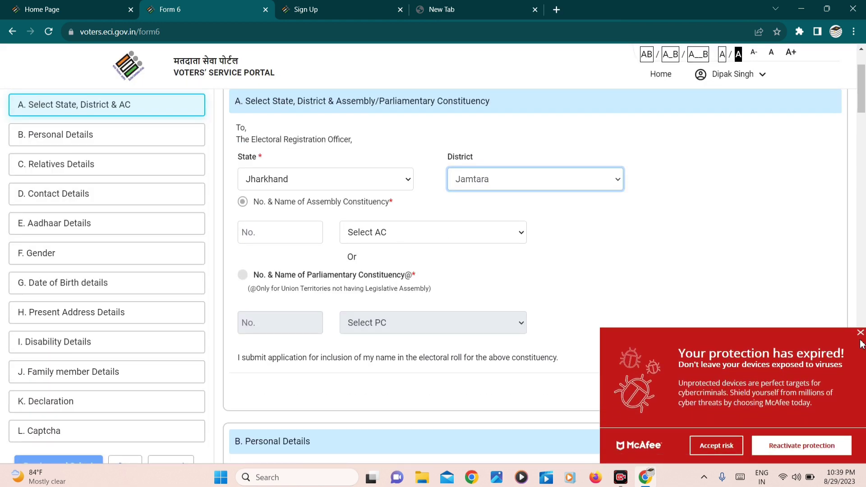
{"action": "left_click", "coordinate": [861, 345]}
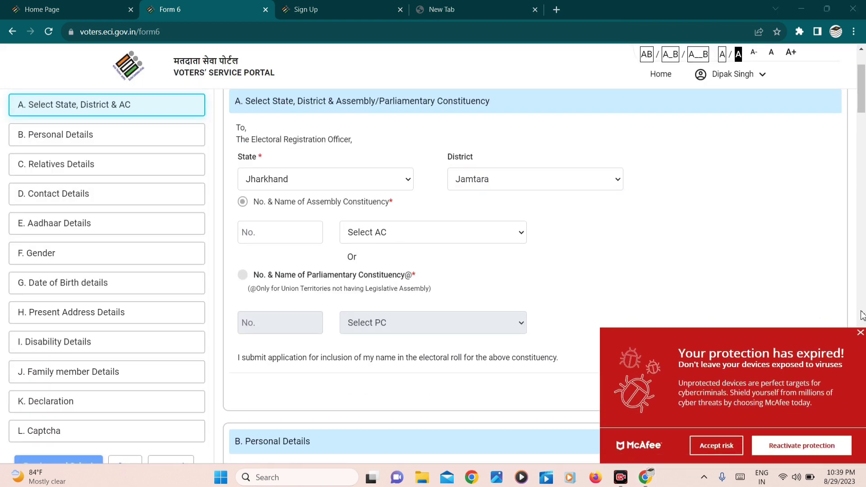
{"action": "left_click", "coordinate": [861, 333]}
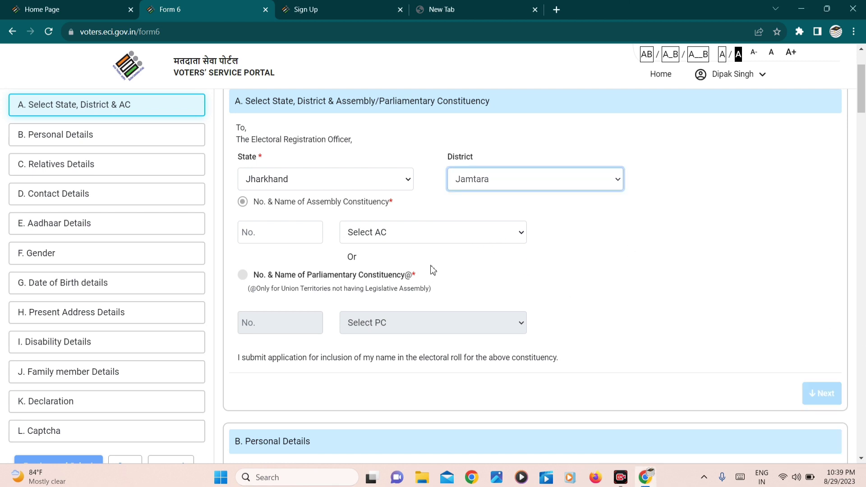
{"action": "left_click", "coordinate": [427, 238]}
{"action": "left_click", "coordinate": [416, 264]}
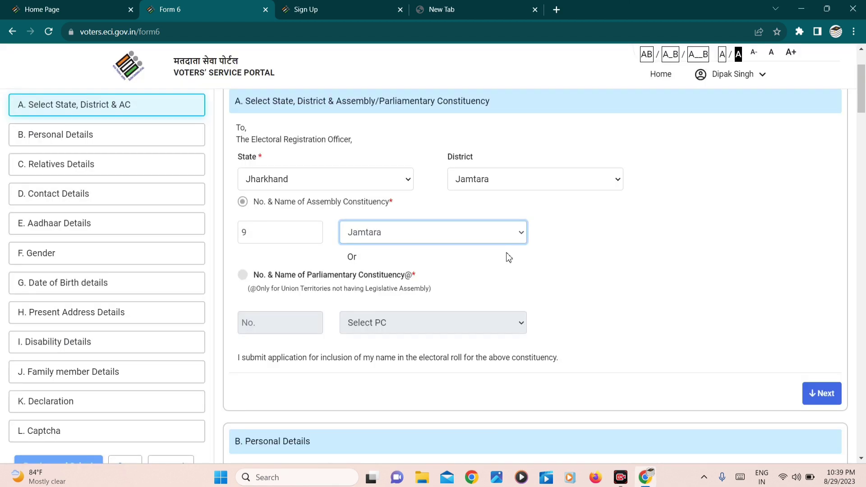
{"action": "scroll", "coordinate": [509, 258], "scroll_direction": "down", "scroll_amount": 1}
{"action": "scroll", "coordinate": [392, 225], "scroll_direction": "up", "scroll_amount": 1}
{"action": "left_click", "coordinate": [814, 399]}
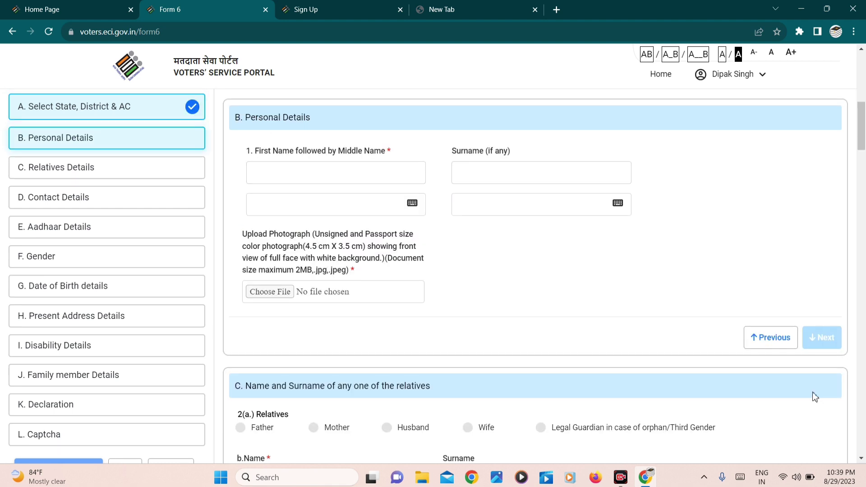
- Try out the English and Hindi first-name and surname fields in Personal Details
{"action": "left_click", "coordinate": [317, 179]}
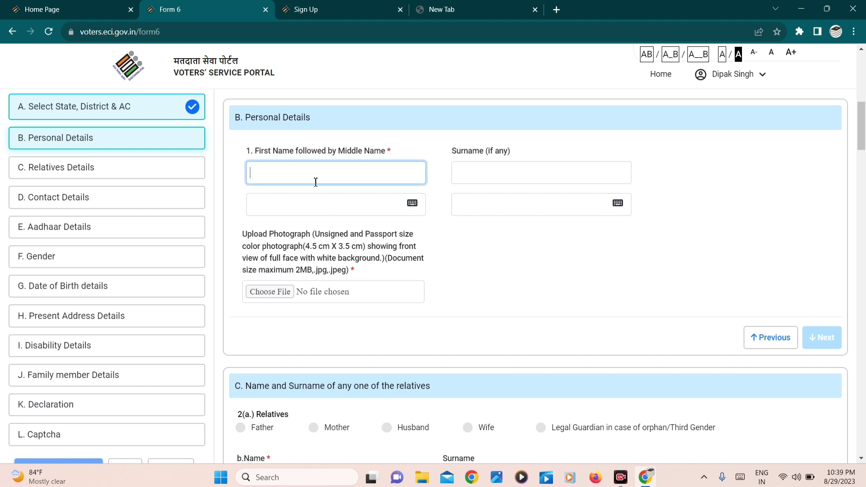
{"action": "left_click", "coordinate": [469, 173]}
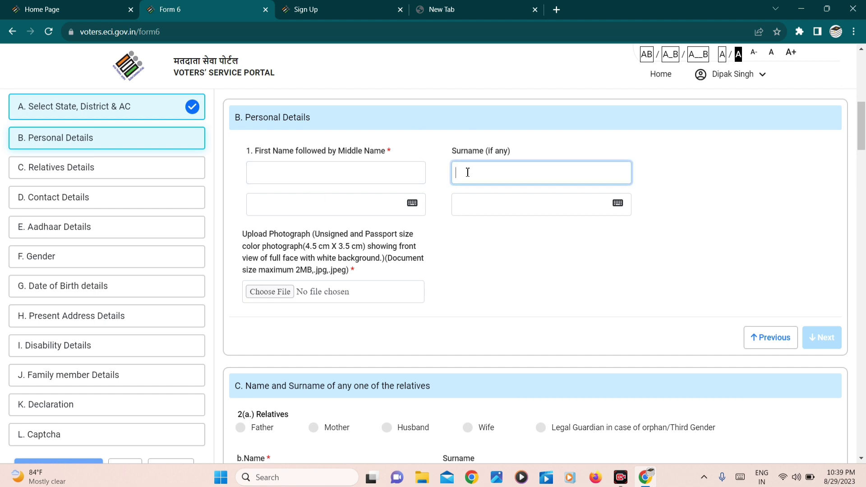
{"action": "left_click", "coordinate": [329, 174]}
{"action": "left_click", "coordinate": [449, 176]}
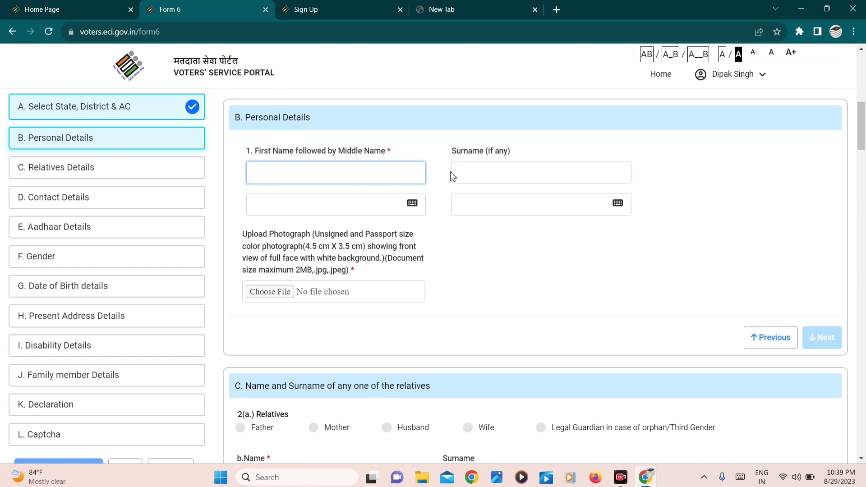
{"action": "left_click", "coordinate": [347, 202]}
{"action": "left_click", "coordinate": [508, 212]}
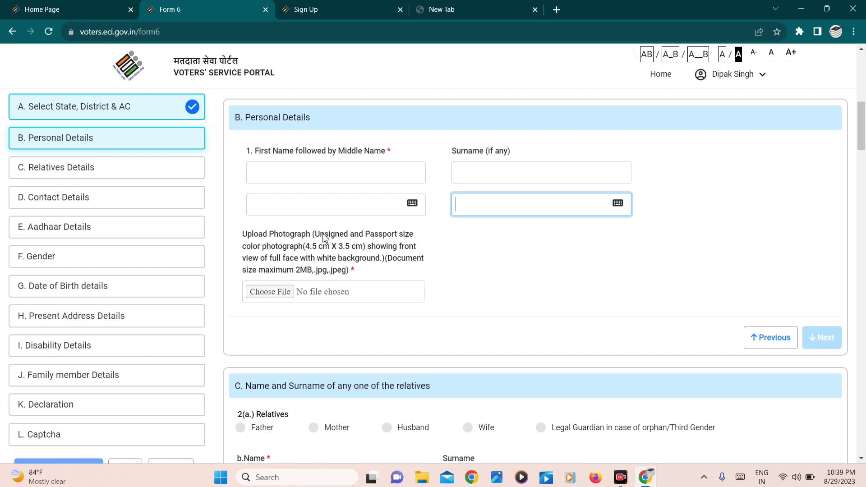
- Enter the applicant's first name and surname, accepting the Hindi transliterations, and toggle the Hindi keyboard
{"action": "left_click", "coordinate": [321, 174]}
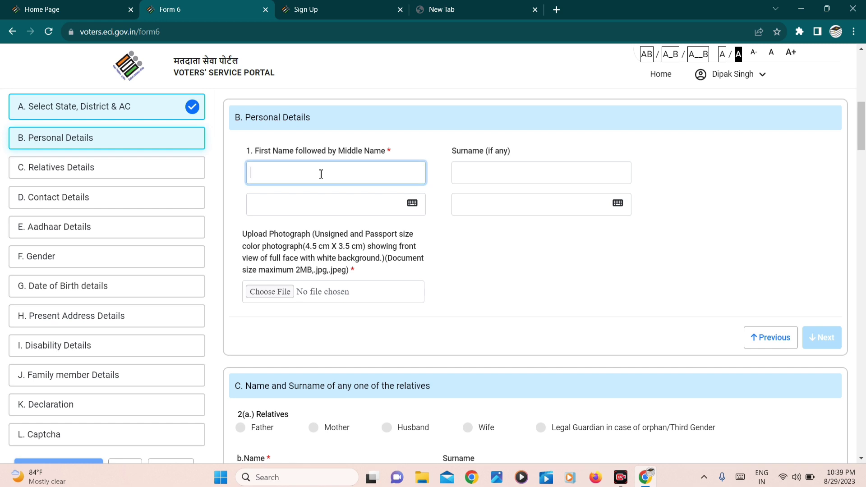
{"action": "key", "text": "Tab"}
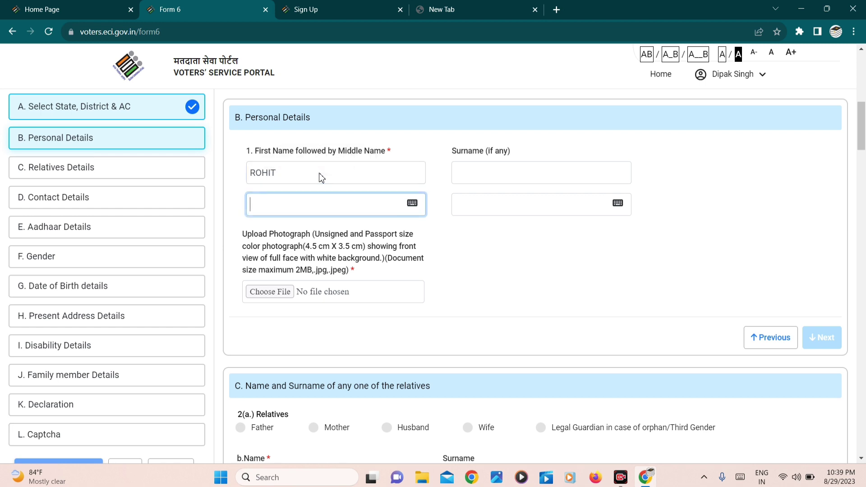
{"action": "key", "text": "Tab"}
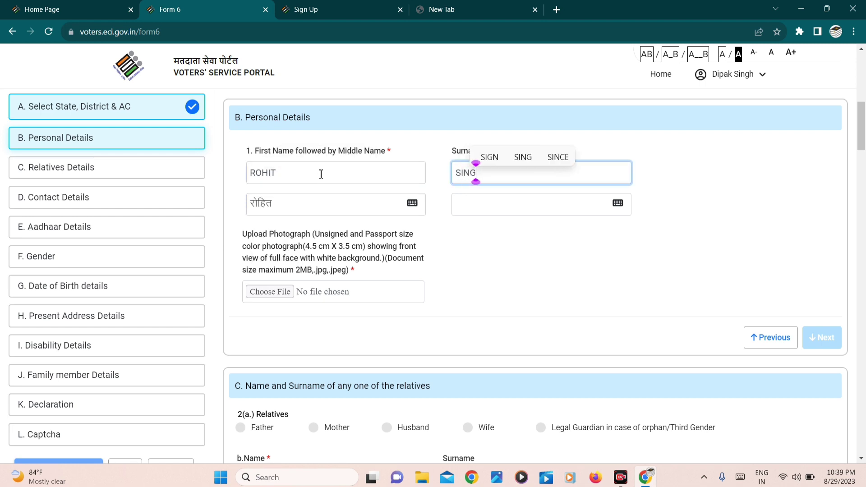
{"action": "key", "text": "Tab"}
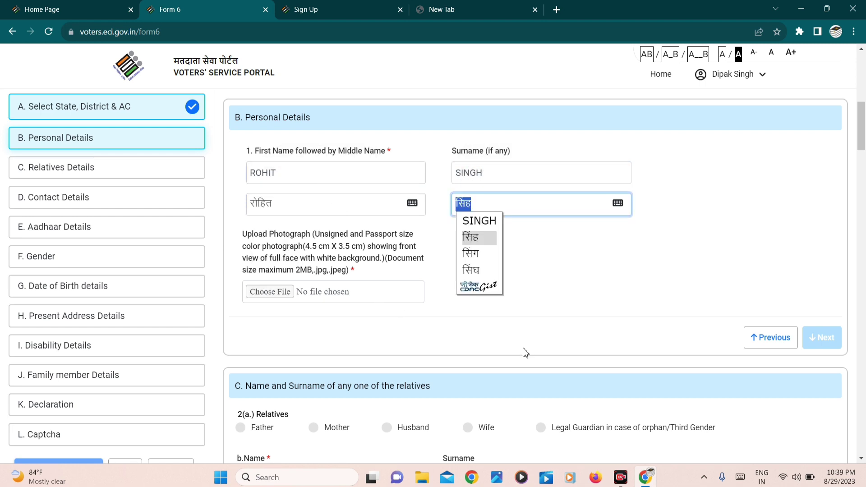
{"action": "key", "text": "Tab"}
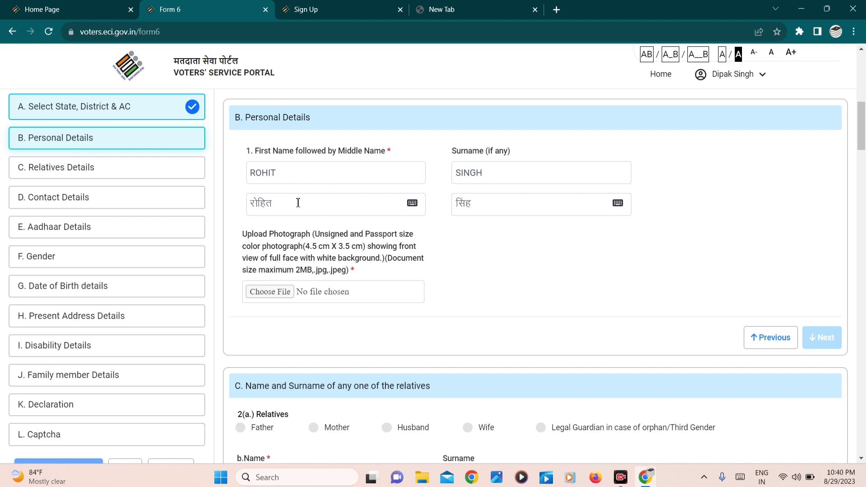
{"action": "left_click", "coordinate": [411, 205]}
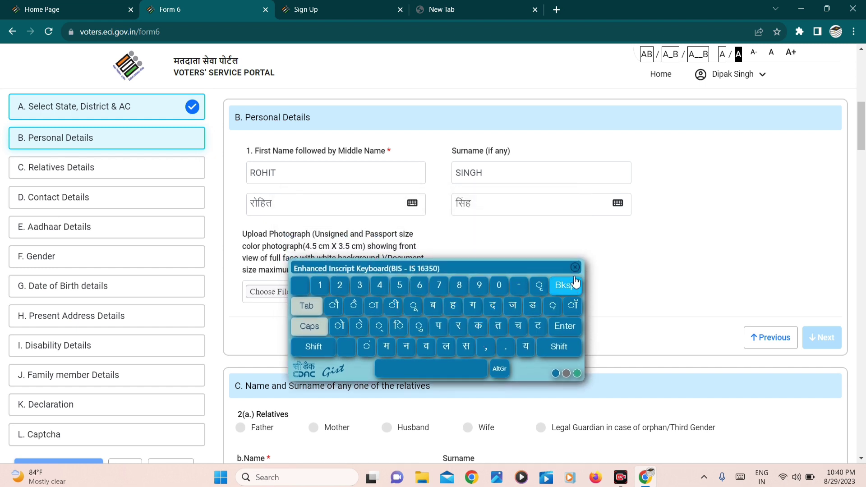
{"action": "left_click", "coordinate": [575, 268]}
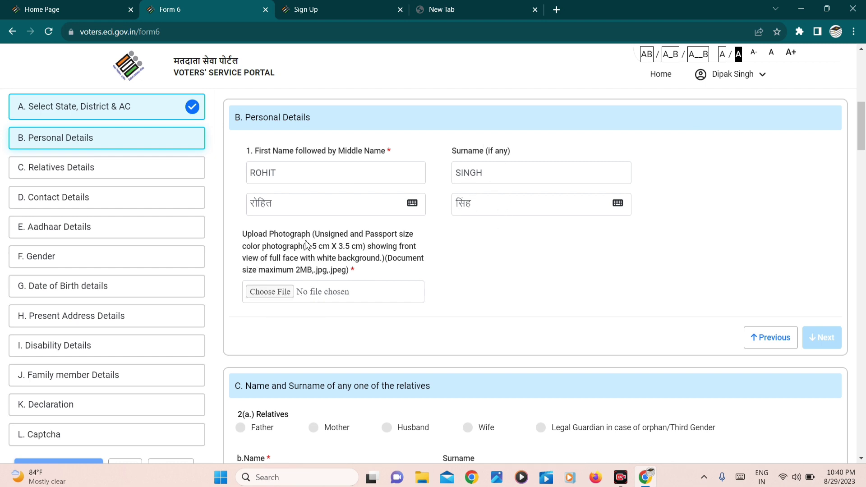
- Upload Passport-Size-Photograph.jpg from the Desktop as the applicant's photo and continue to Relatives Details
{"action": "left_click", "coordinate": [272, 297]}
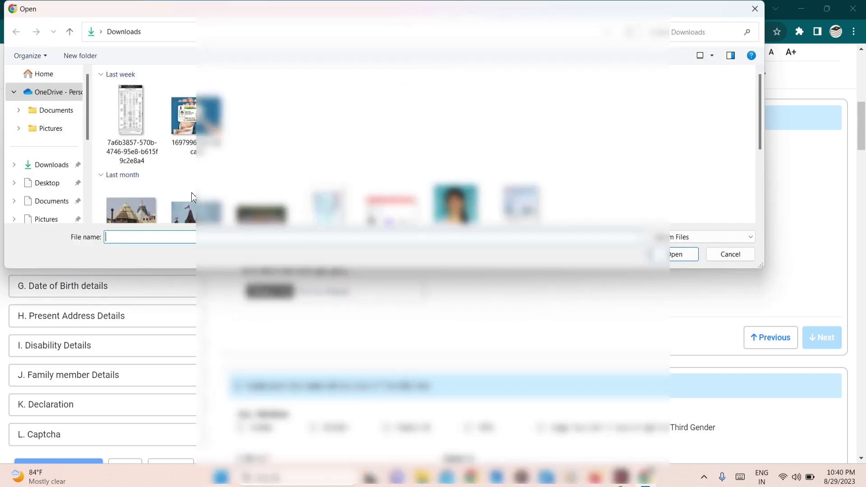
{"action": "left_click", "coordinate": [47, 165]}
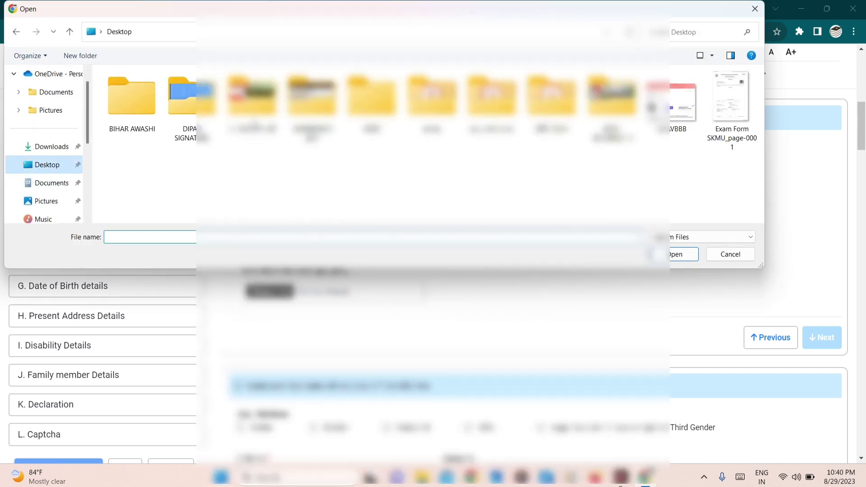
{"action": "double_click", "coordinate": [146, 120]}
{"action": "double_click", "coordinate": [188, 113]}
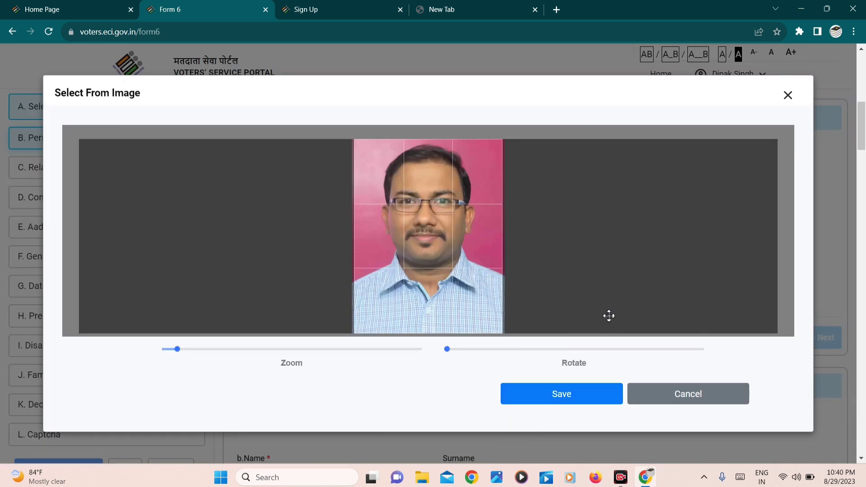
{"action": "left_click", "coordinate": [570, 405]}
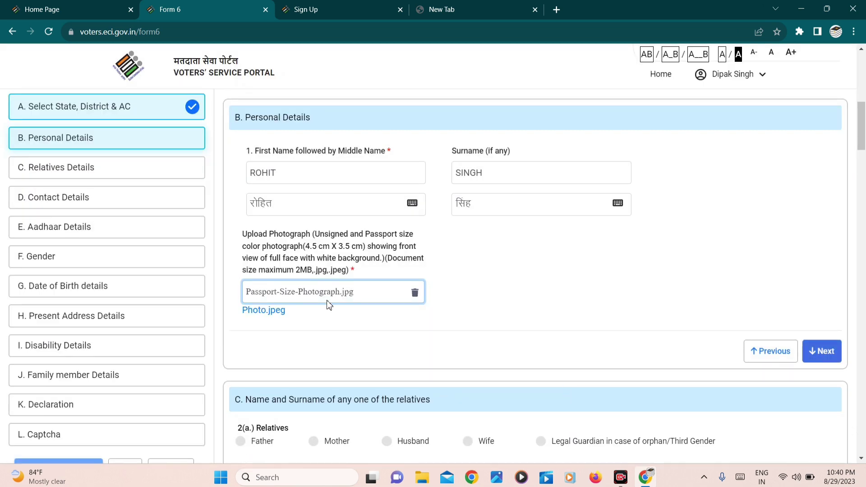
{"action": "left_click", "coordinate": [831, 358]}
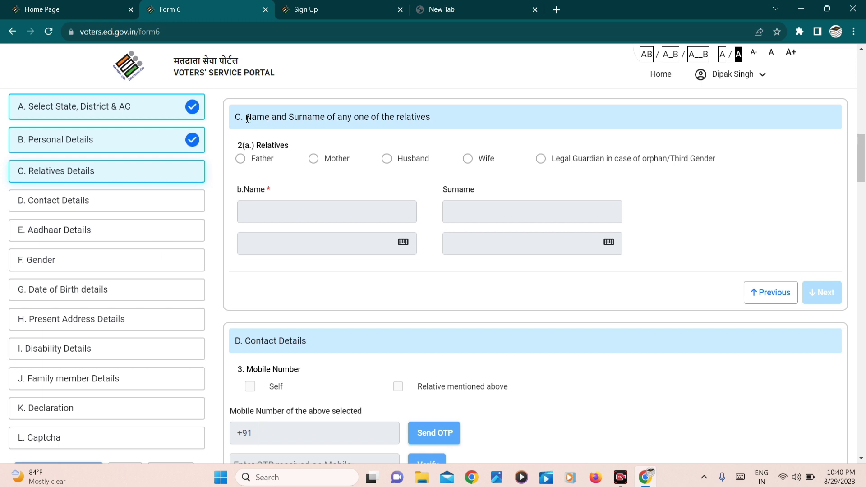
{"action": "left_click_drag", "start_coordinate": [257, 117], "coordinate": [309, 116]}
{"action": "left_click", "coordinate": [382, 123]}
{"action": "left_click", "coordinate": [244, 162]}
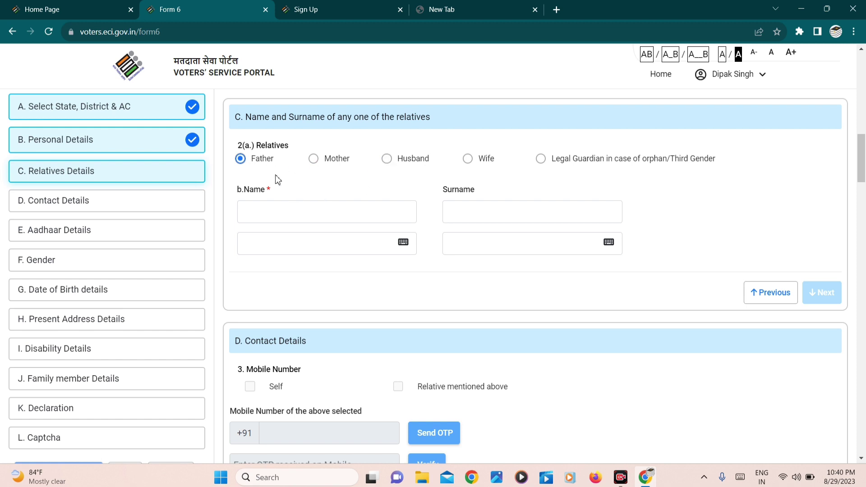
{"action": "left_click", "coordinate": [264, 202]}
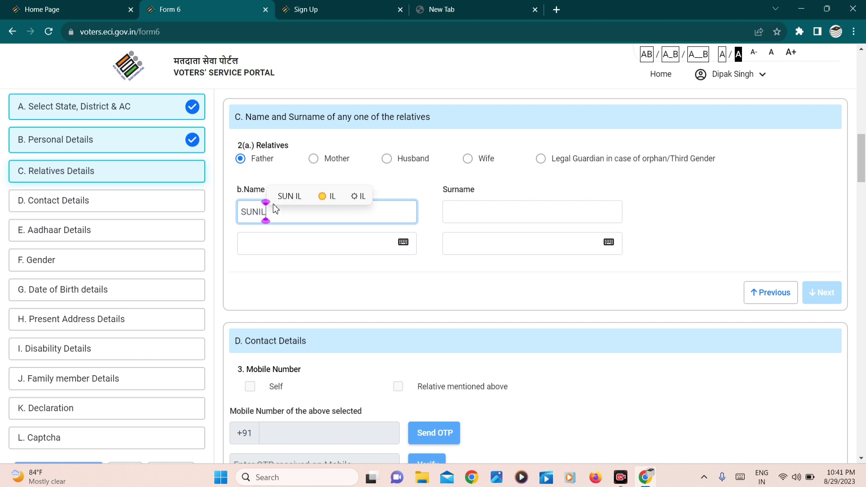
{"action": "key", "text": "Tab"}
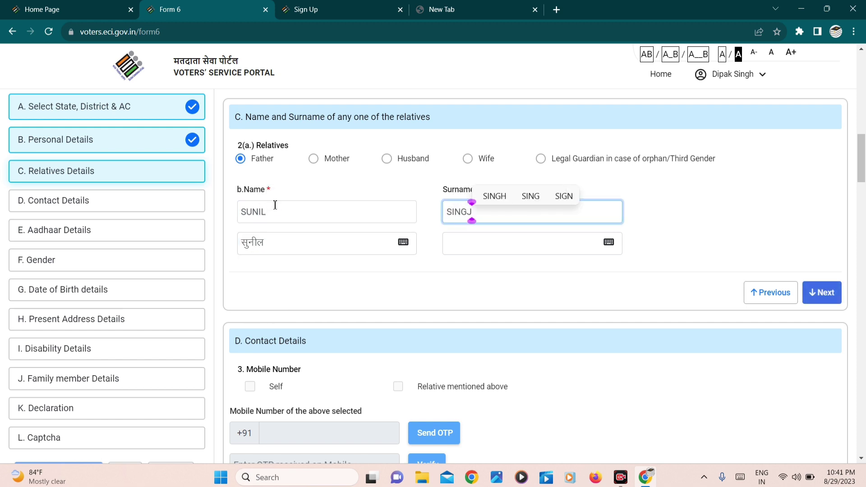
{"action": "key", "text": "Tab"}
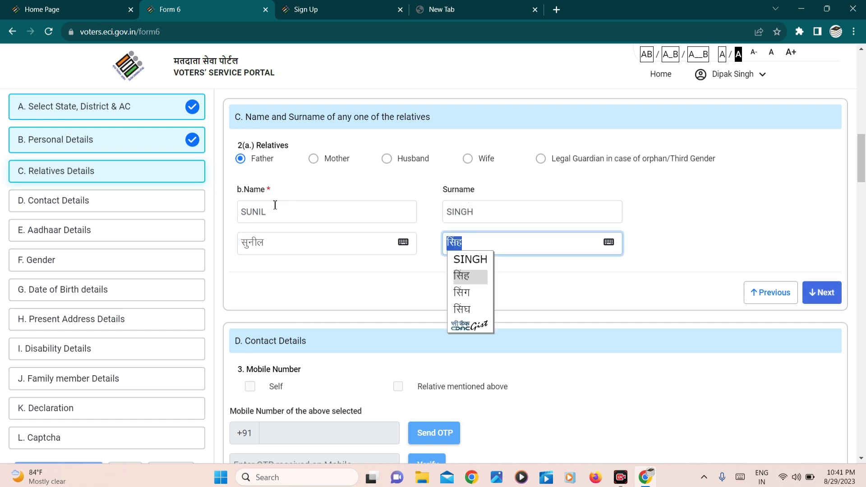
{"action": "left_click", "coordinate": [288, 232]}
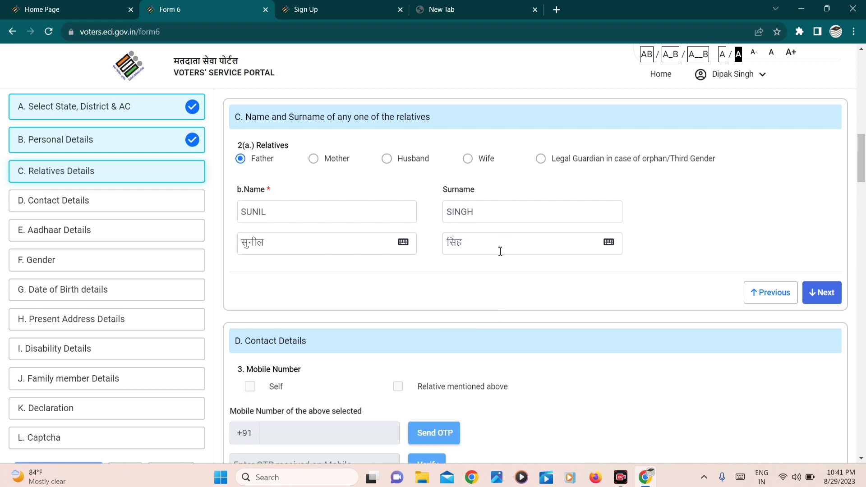
{"action": "left_click", "coordinate": [822, 293]}
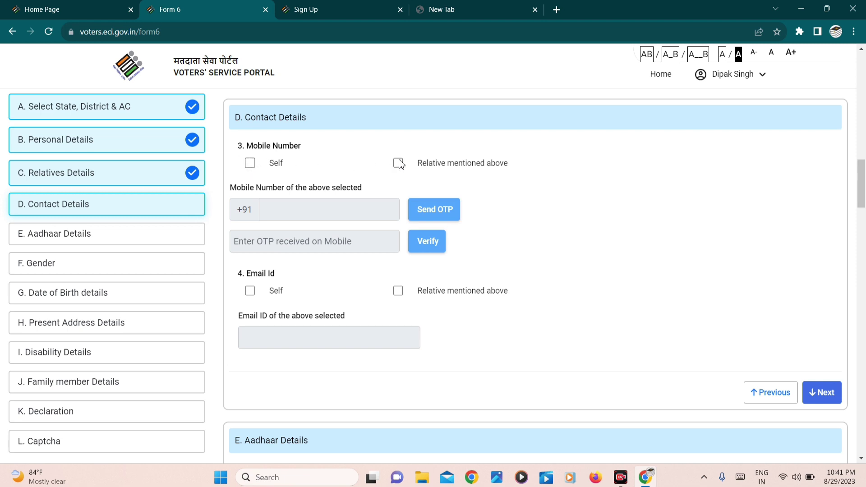
- Tick Self for the mobile number, then return to the D. Contact Details mobile field
{"action": "left_click", "coordinate": [250, 163]}
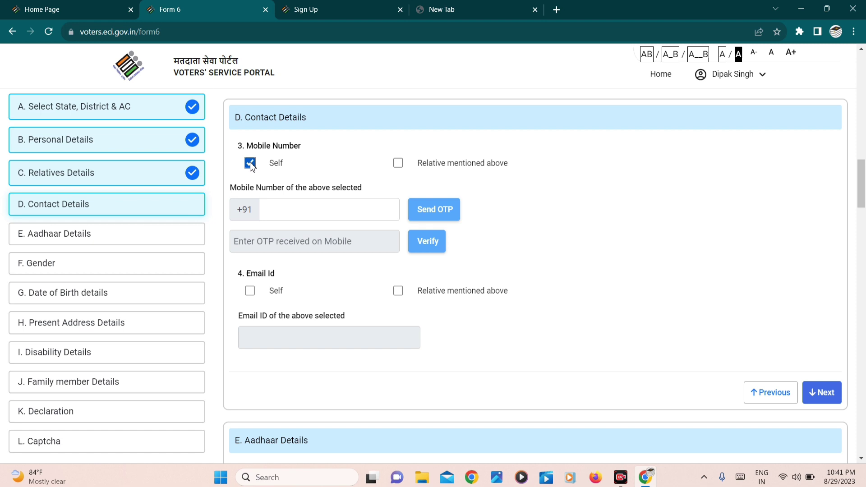
{"action": "left_click", "coordinate": [309, 217]}
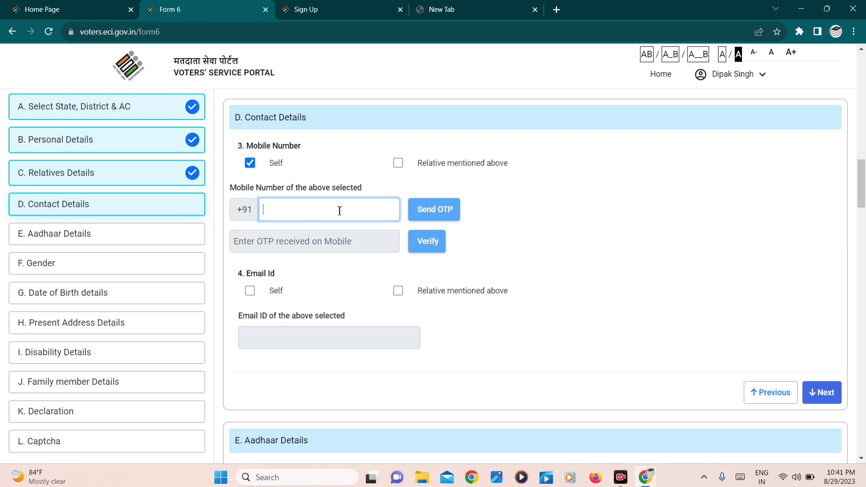
{"action": "left_click", "coordinate": [833, 399]}
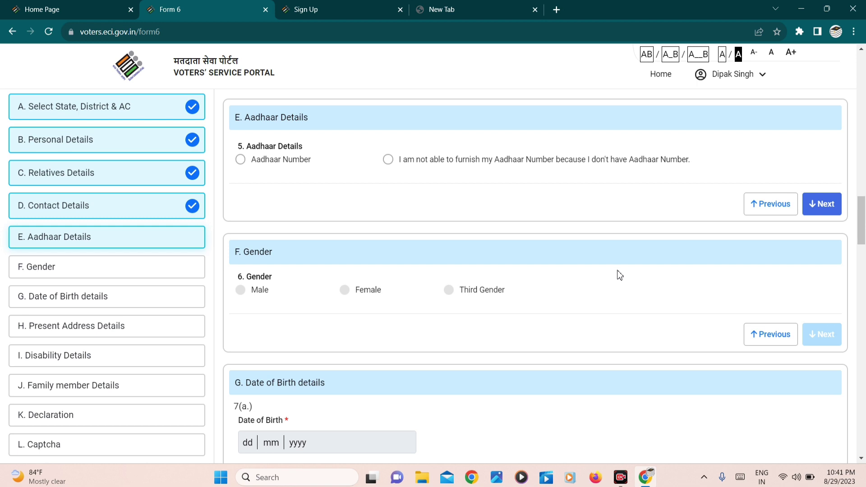
{"action": "scroll", "coordinate": [617, 274], "scroll_direction": "up", "scroll_amount": 1}
{"action": "left_click", "coordinate": [155, 215]}
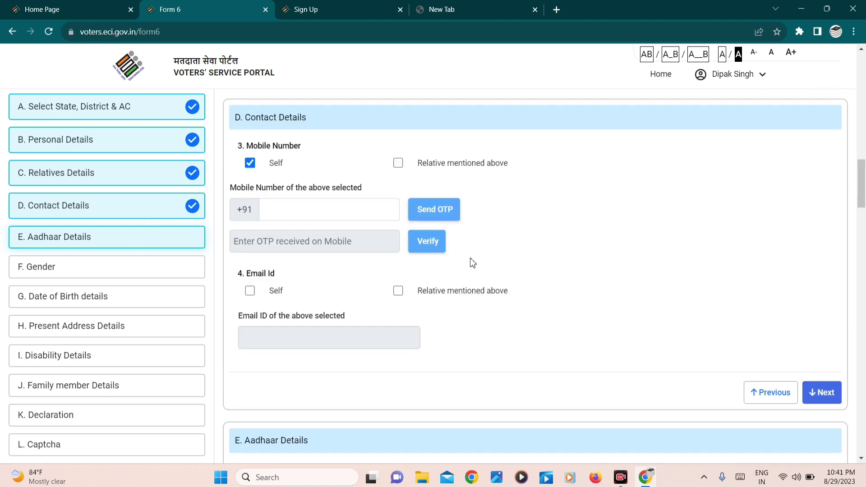
{"action": "left_click", "coordinate": [322, 217]}
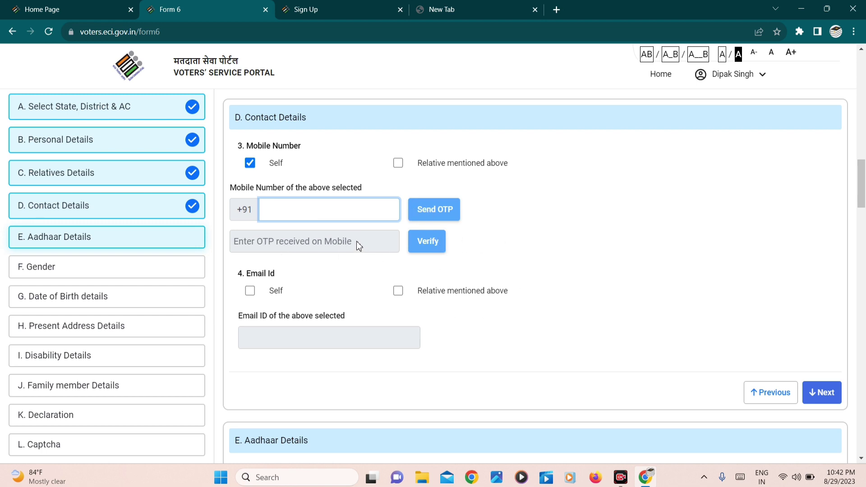
- Select the Aadhaar Number option, set gender to Male, and continue to Date of Birth
{"action": "left_click", "coordinate": [823, 394]}
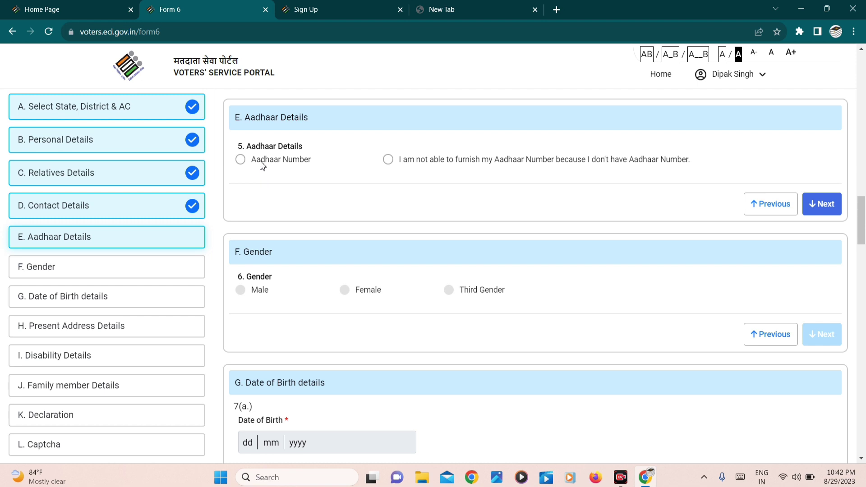
{"action": "left_click", "coordinate": [245, 163]}
{"action": "left_click", "coordinate": [306, 210]}
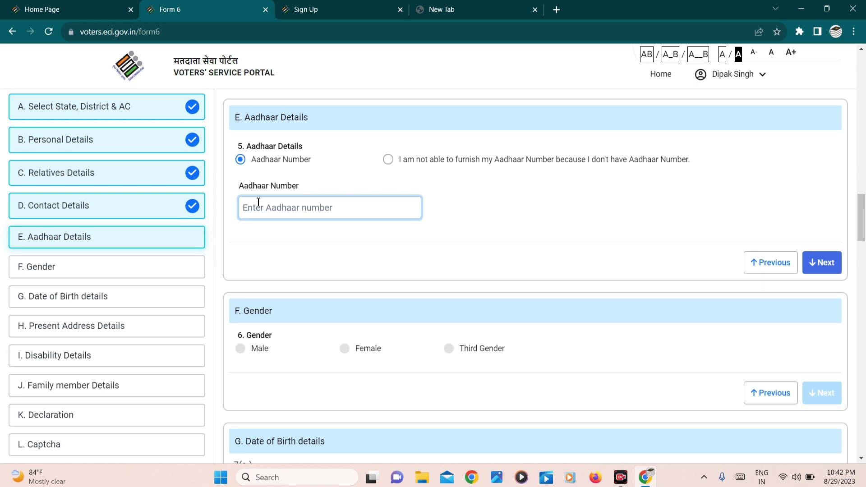
{"action": "left_click", "coordinate": [818, 266]}
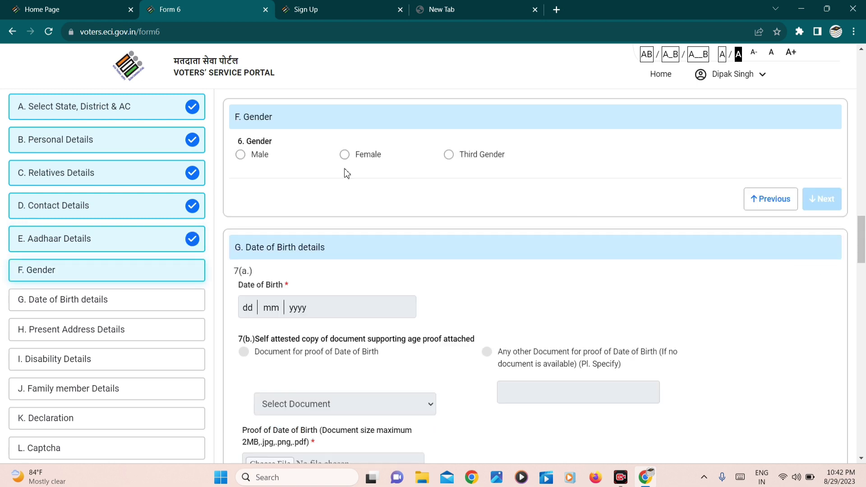
{"action": "left_click", "coordinate": [241, 157]}
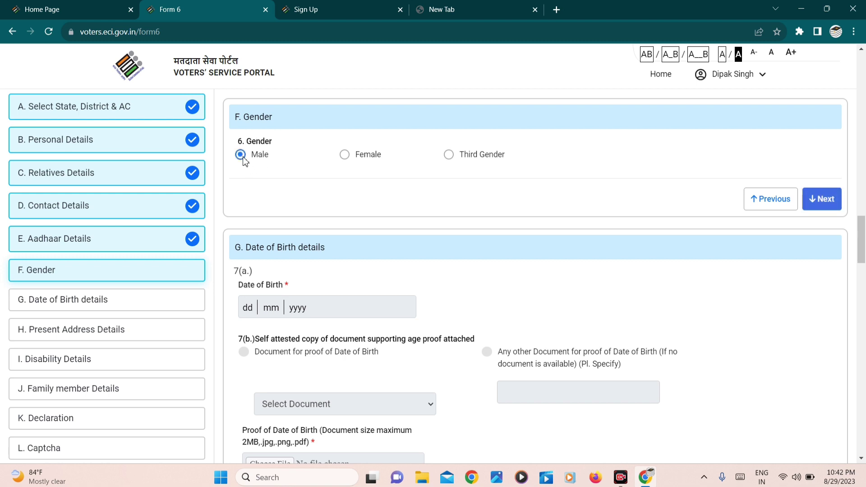
{"action": "left_click", "coordinate": [823, 201]}
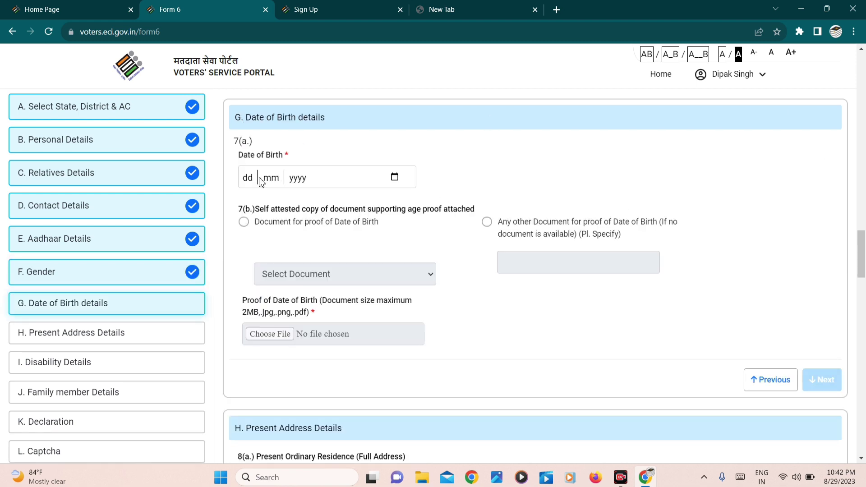
- Pick 01/01/1996 as the date of birth in the calendar
{"action": "left_click", "coordinate": [395, 179]}
{"action": "left_click", "coordinate": [292, 202]}
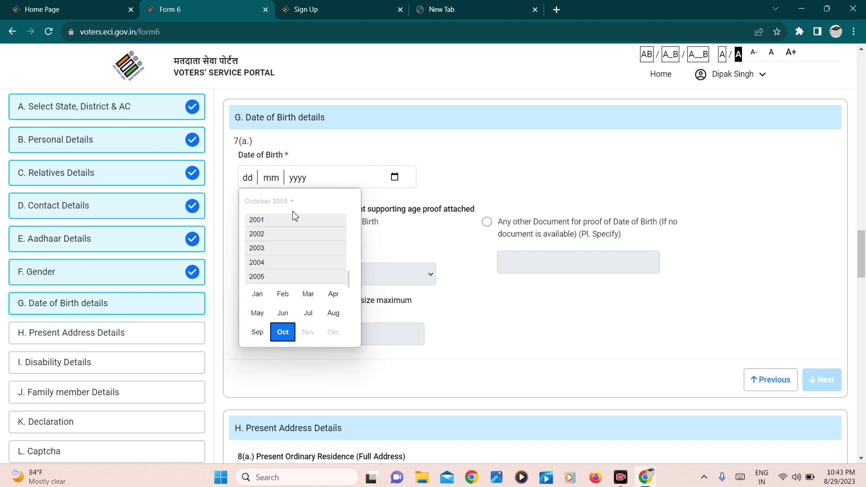
{"action": "scroll", "coordinate": [300, 254], "scroll_direction": "up", "scroll_amount": 2}
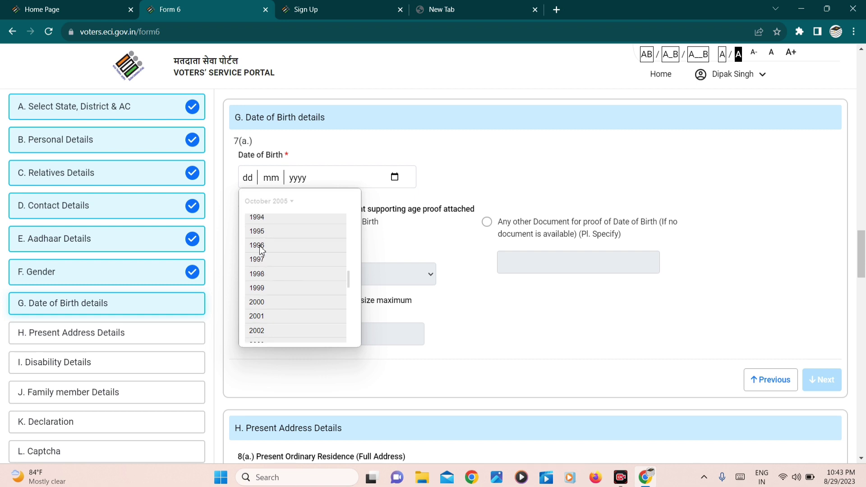
{"action": "left_click", "coordinate": [259, 245]}
{"action": "left_click", "coordinate": [255, 236]}
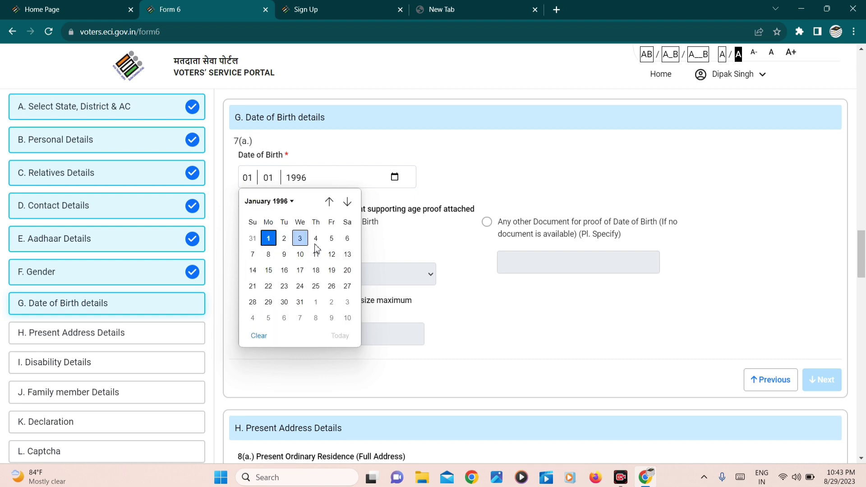
{"action": "left_click", "coordinate": [268, 239]}
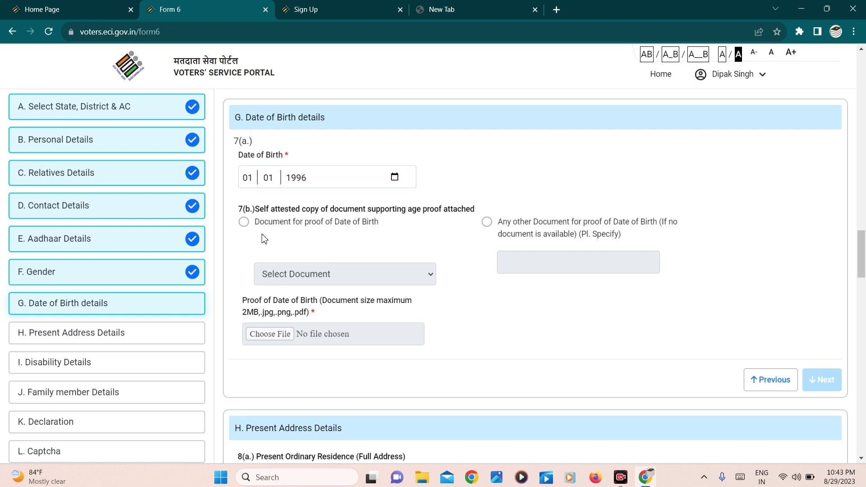
- Choose Aadhaar Card as the listed document for proof of date of birth
{"action": "left_click", "coordinate": [245, 222]}
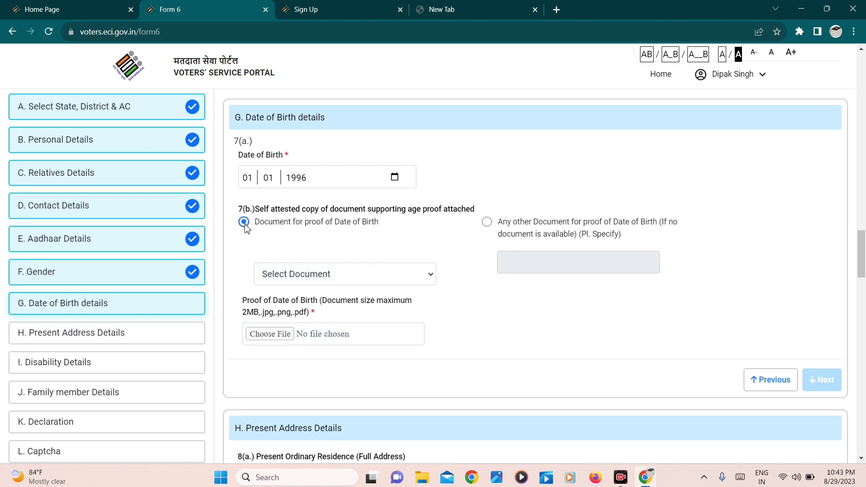
{"action": "left_click", "coordinate": [330, 281]}
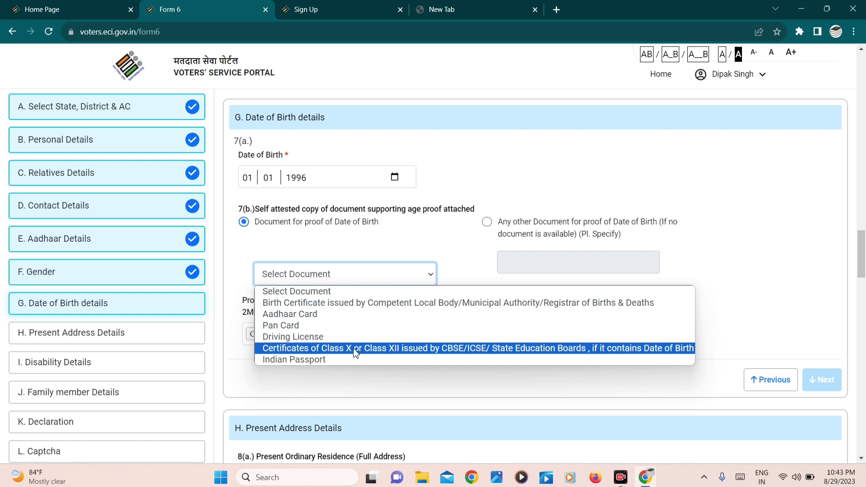
{"action": "left_click", "coordinate": [378, 258]}
{"action": "left_click", "coordinate": [487, 222]}
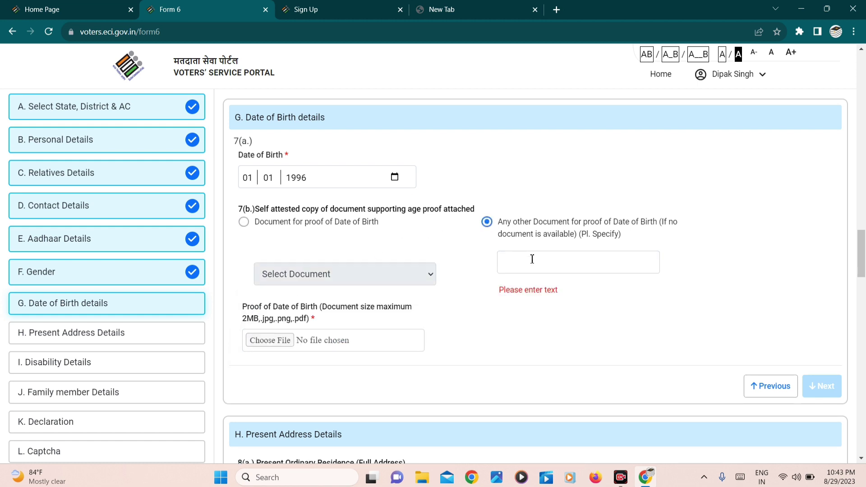
{"action": "left_click", "coordinate": [554, 271]}
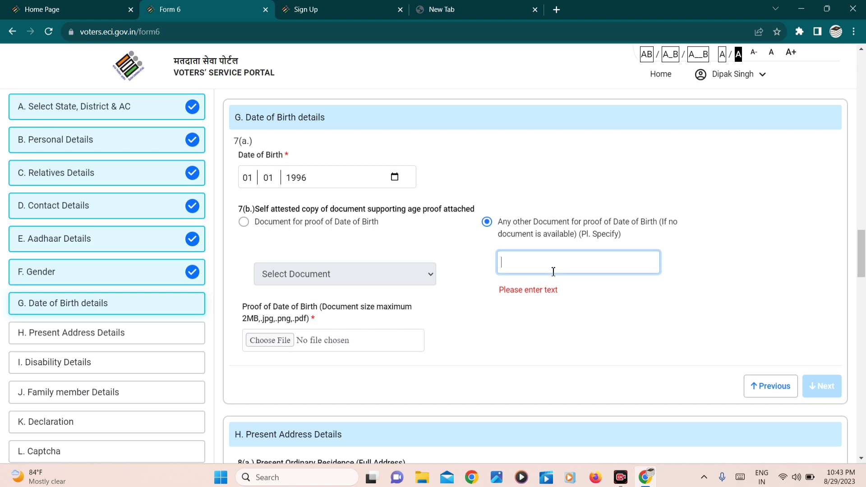
{"action": "left_click", "coordinate": [280, 225]}
{"action": "left_click", "coordinate": [305, 280]}
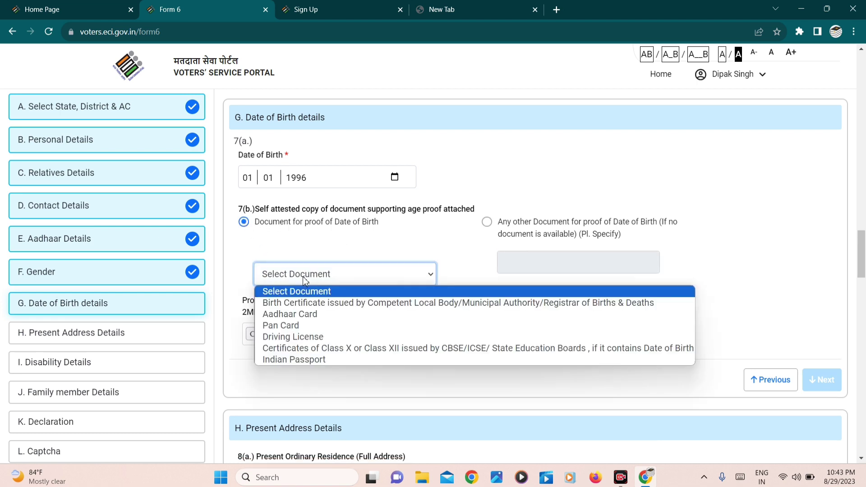
{"action": "left_click", "coordinate": [304, 315]}
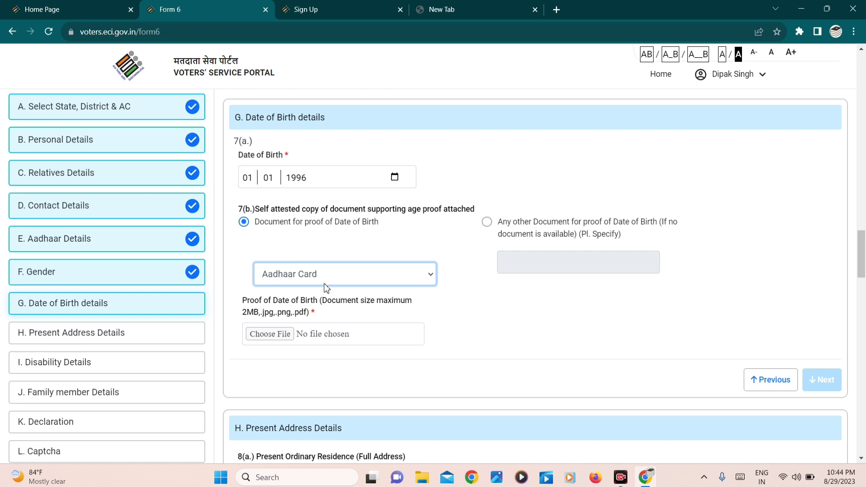
- Attach ADHAAR.jpg as the date of birth proof and check the uploaded file
{"action": "left_click", "coordinate": [247, 334]}
{"action": "left_click", "coordinate": [265, 337]}
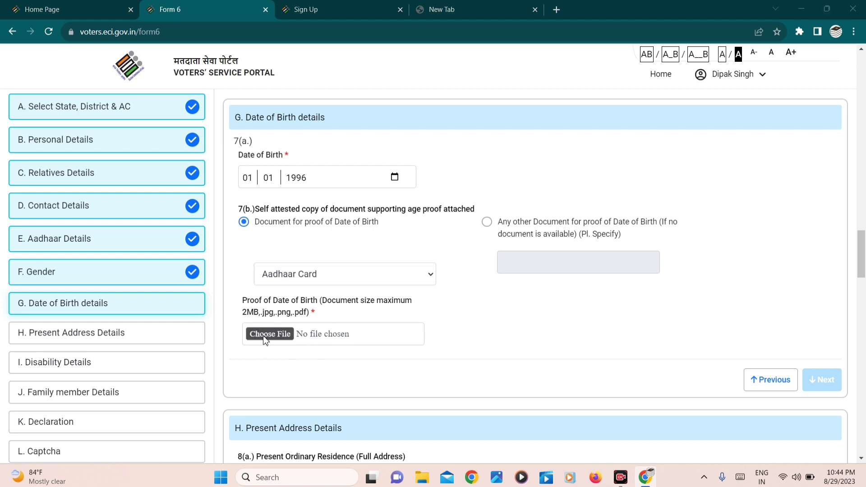
{"action": "left_click", "coordinate": [130, 114]}
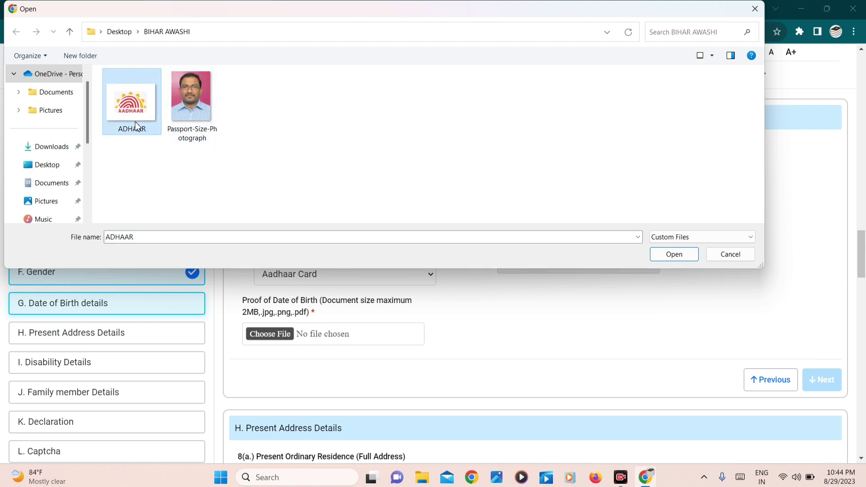
{"action": "left_click", "coordinate": [672, 255]}
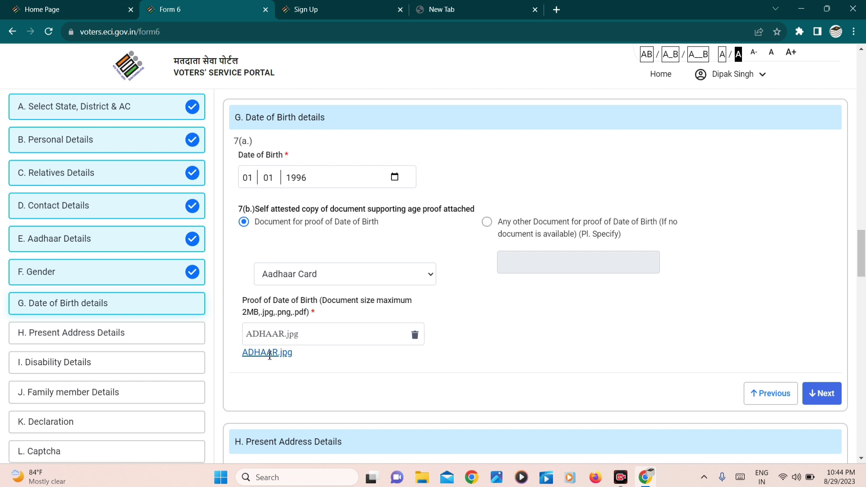
{"action": "left_click", "coordinate": [269, 355]}
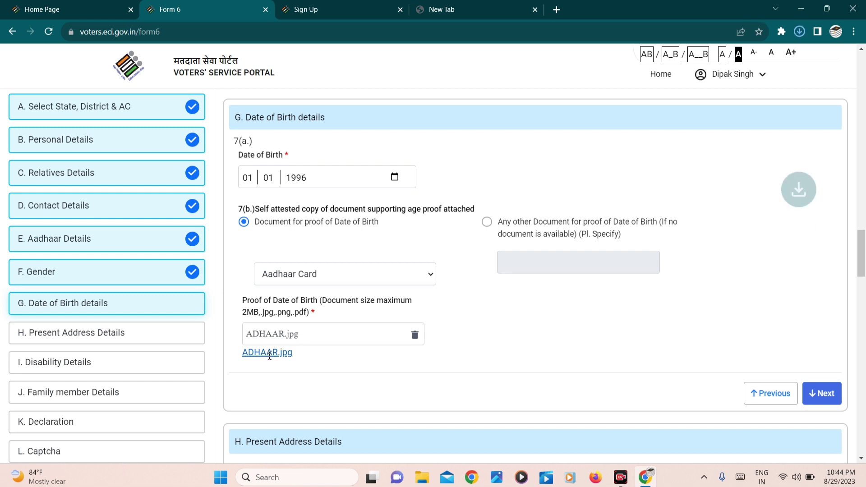
{"action": "left_click", "coordinate": [798, 32]}
{"action": "left_click", "coordinate": [556, 178]}
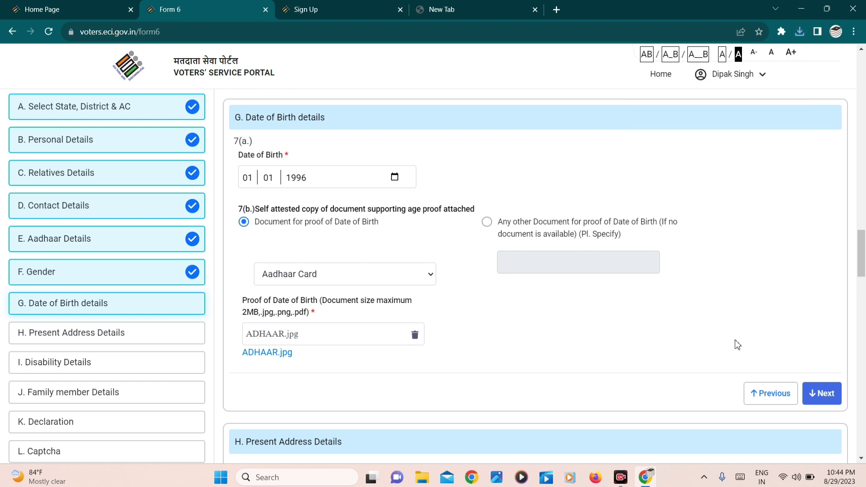
- Continue to Present Address Details and enter the house number
{"action": "left_click", "coordinate": [818, 394]}
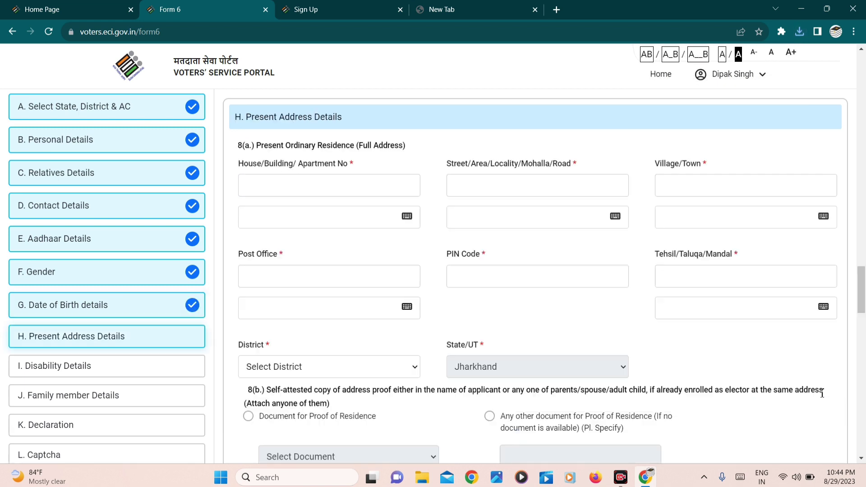
{"action": "left_click", "coordinate": [332, 182]}
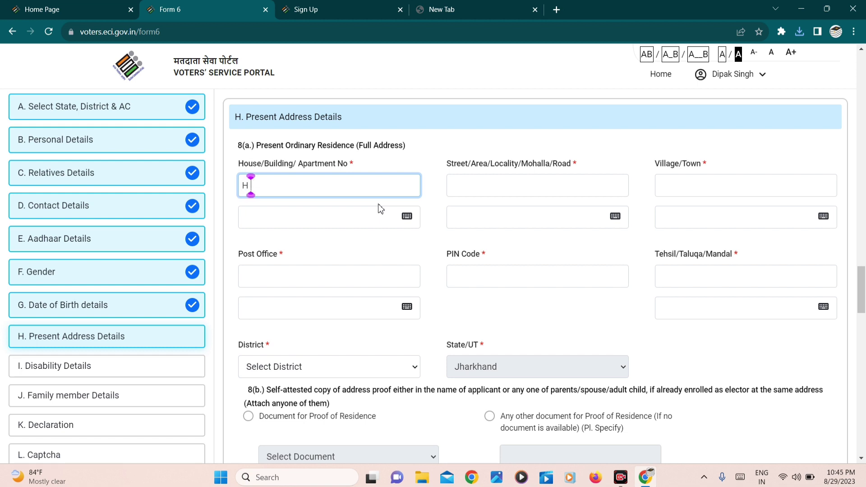
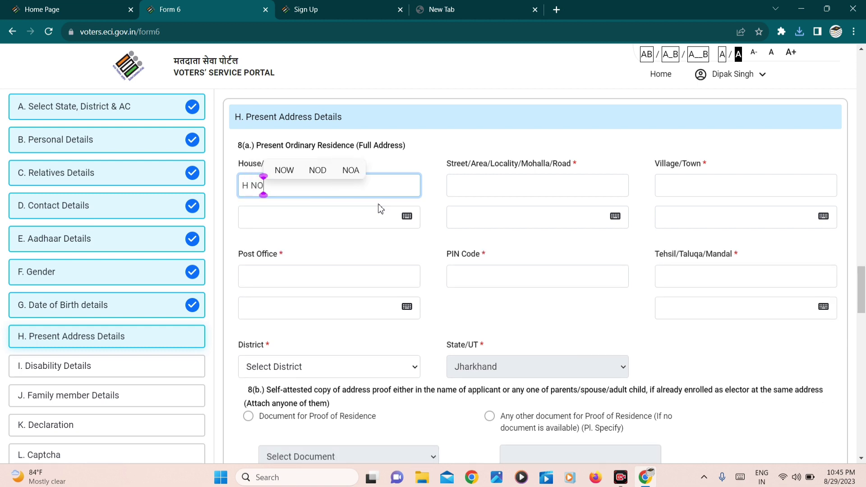
{"action": "key", "text": "Tab"}
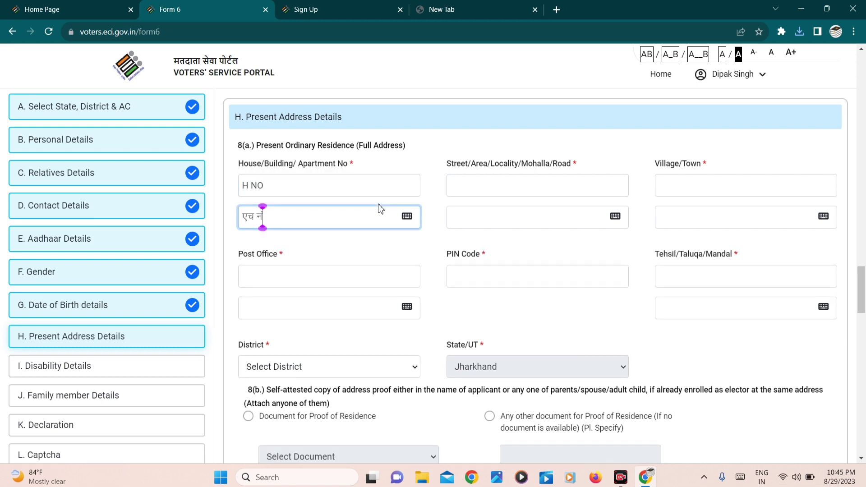
{"action": "left_click", "coordinate": [521, 181]}
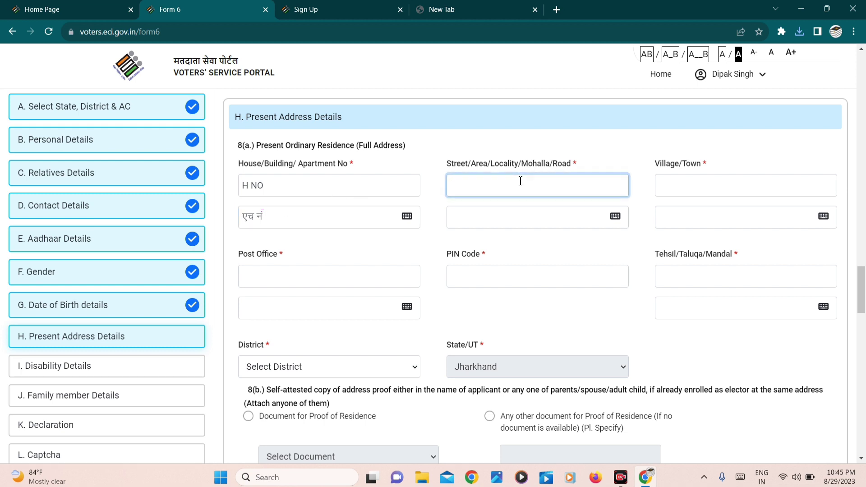
{"action": "key", "text": "Tab"}
{"action": "key", "text": "Tab"}
{"action": "key", "text": "Tab"}
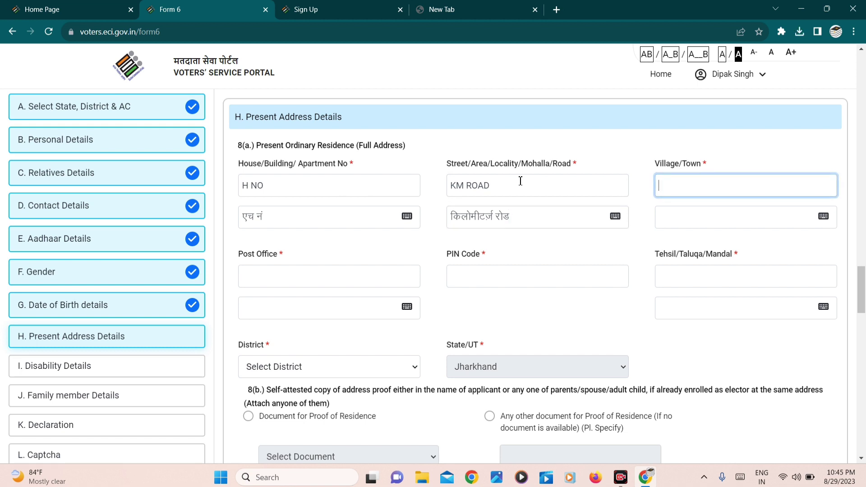
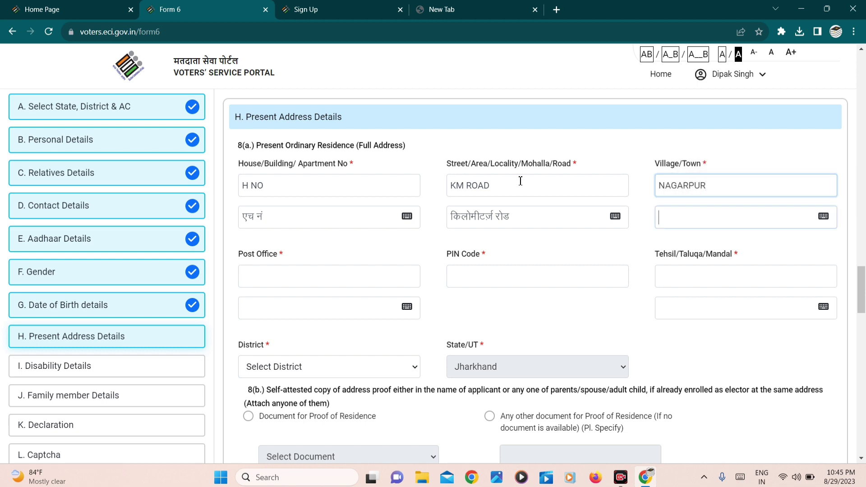
{"action": "key", "text": "Tab"}
{"action": "left_click", "coordinate": [273, 271]}
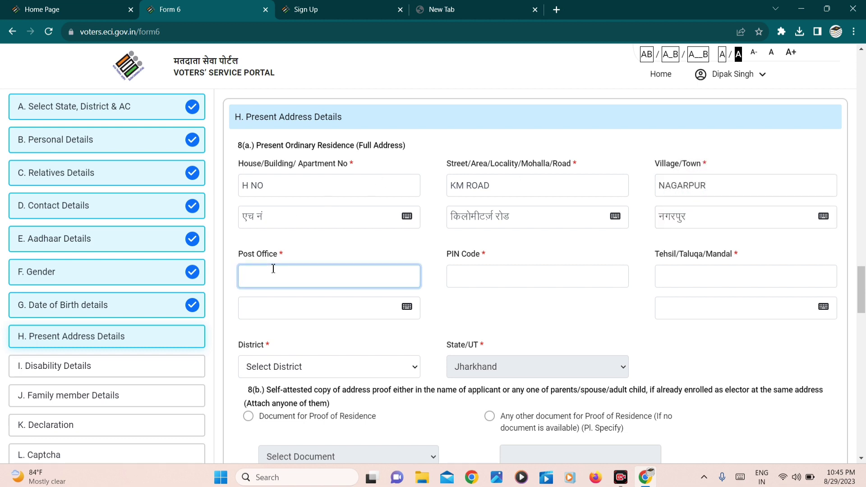
{"action": "type", "text": "MIHIJAM"}
{"action": "key", "text": "Tab"}
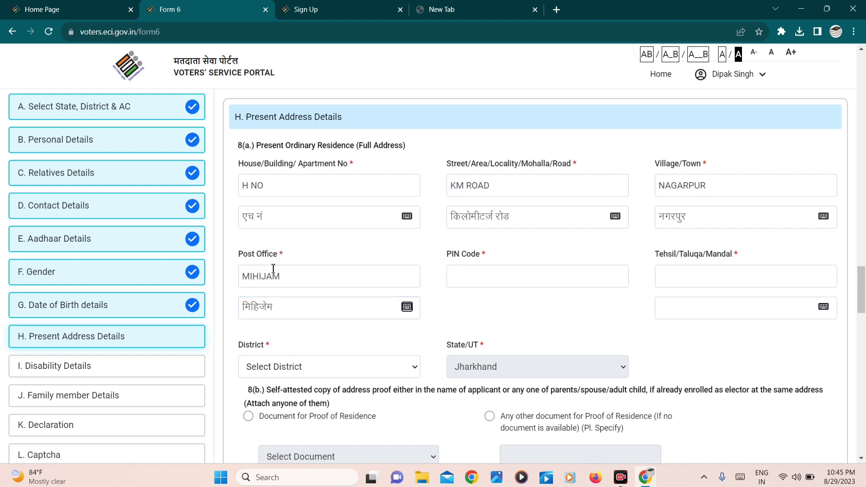
- Enter PIN code 815354 and tehsil JAMTARA
{"action": "left_click", "coordinate": [489, 277]}
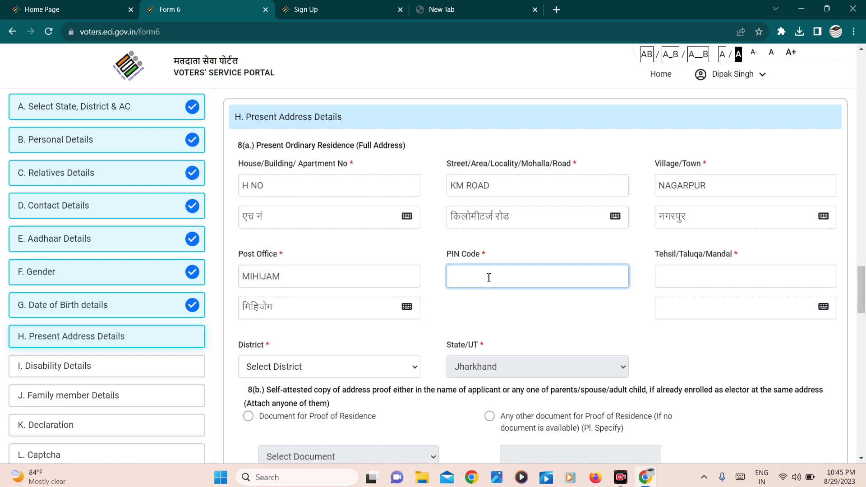
{"action": "type", "text": "815354"}
{"action": "key", "text": "Tab"}
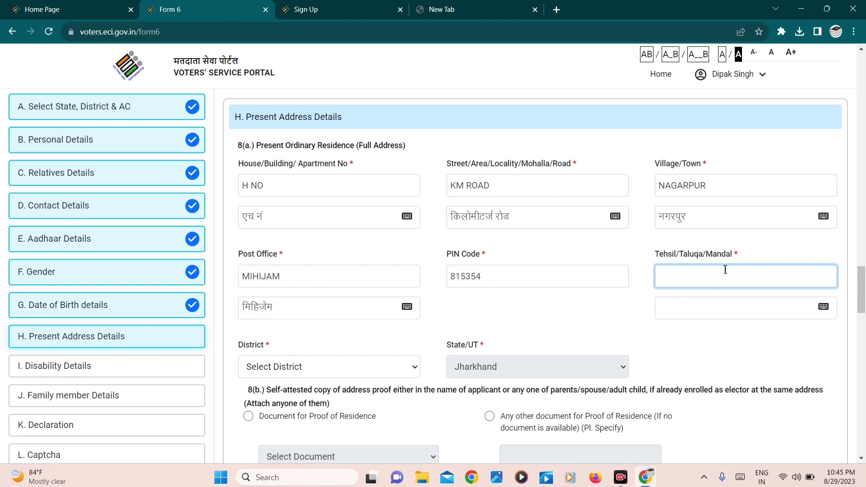
{"action": "type", "text": "JAMTARA"}
{"action": "key", "text": "Tab"}
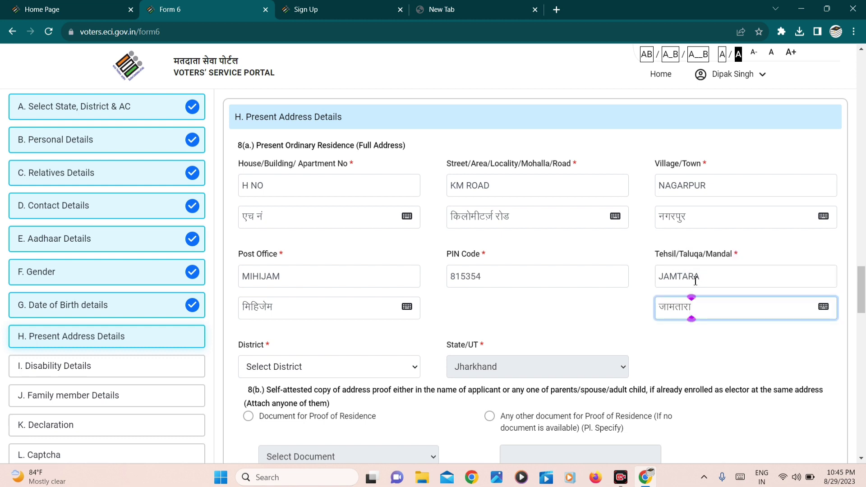
- Choose the address district from the District list
{"action": "left_click", "coordinate": [292, 373]}
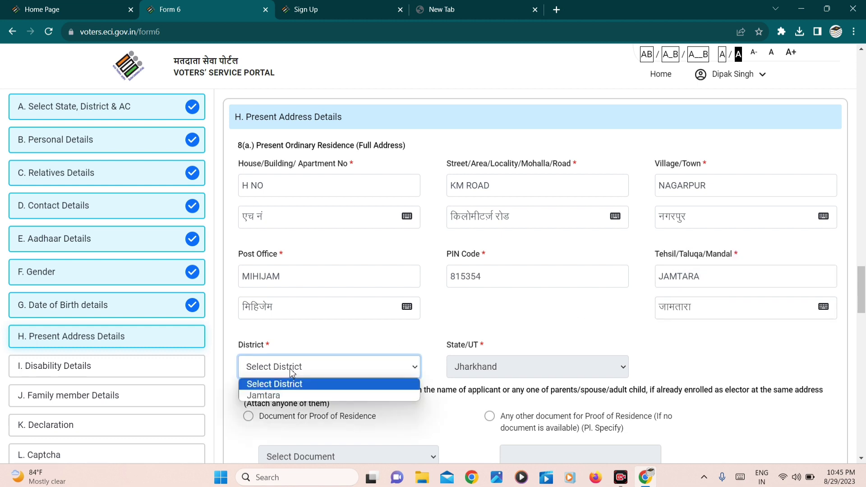
{"action": "left_click", "coordinate": [285, 395]}
{"action": "scroll", "coordinate": [285, 361], "scroll_direction": "down", "scroll_amount": 2}
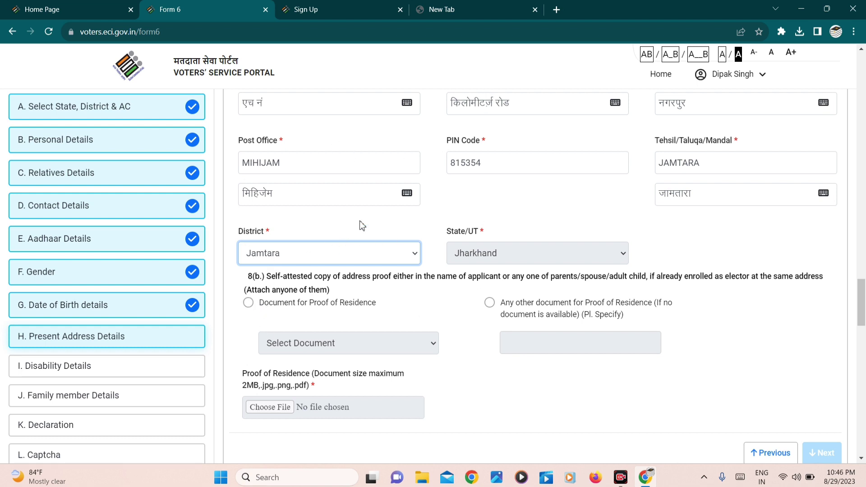
- Attach ADHAAR.jpg as Aadhaar Card proof of residence
{"action": "left_click", "coordinate": [248, 303]}
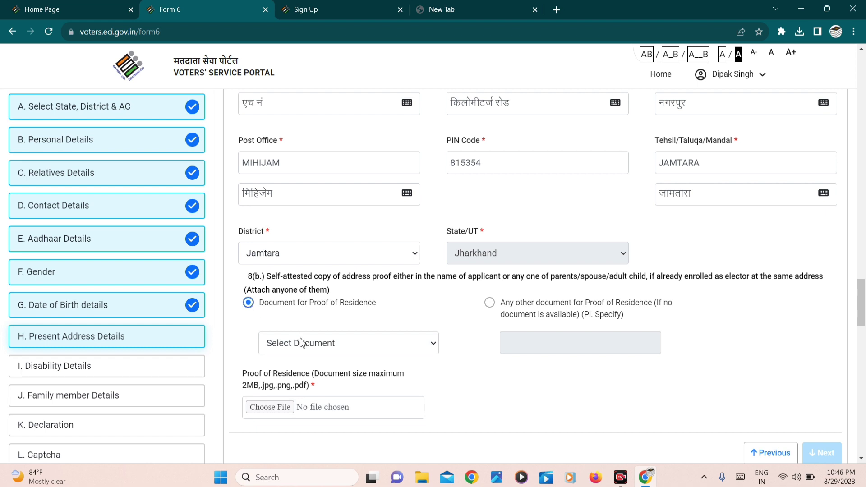
{"action": "left_click", "coordinate": [330, 353]}
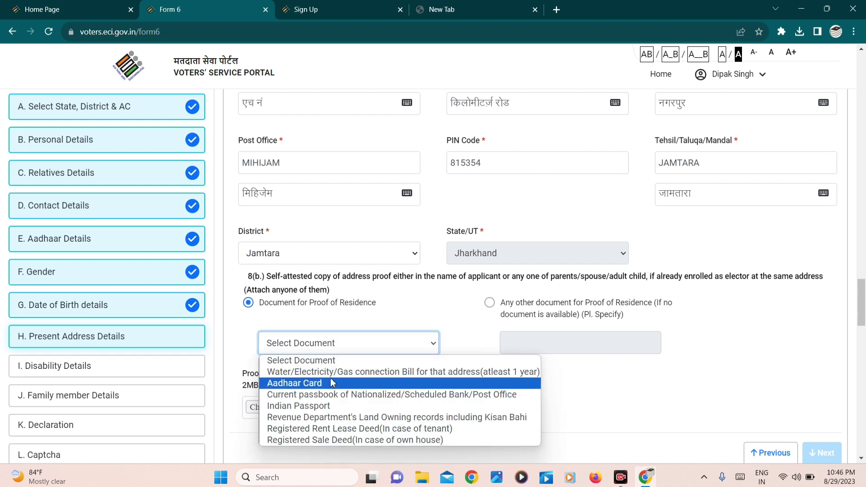
{"action": "left_click", "coordinate": [306, 384]}
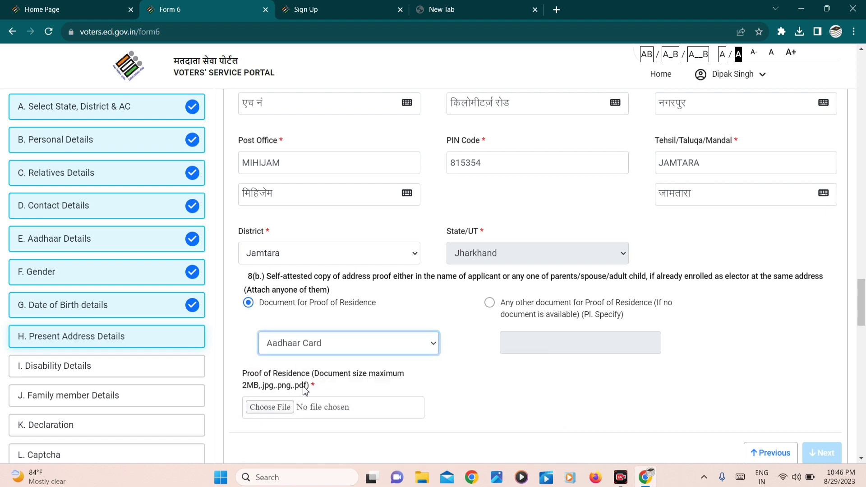
{"action": "left_click", "coordinate": [266, 407]}
{"action": "left_click", "coordinate": [136, 119]}
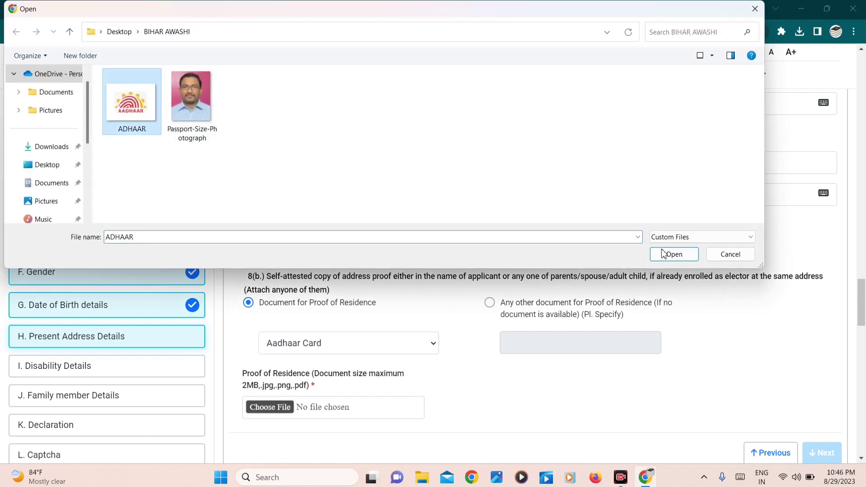
{"action": "left_click", "coordinate": [665, 250]}
{"action": "scroll", "coordinate": [727, 298], "scroll_direction": "down", "scroll_amount": 2}
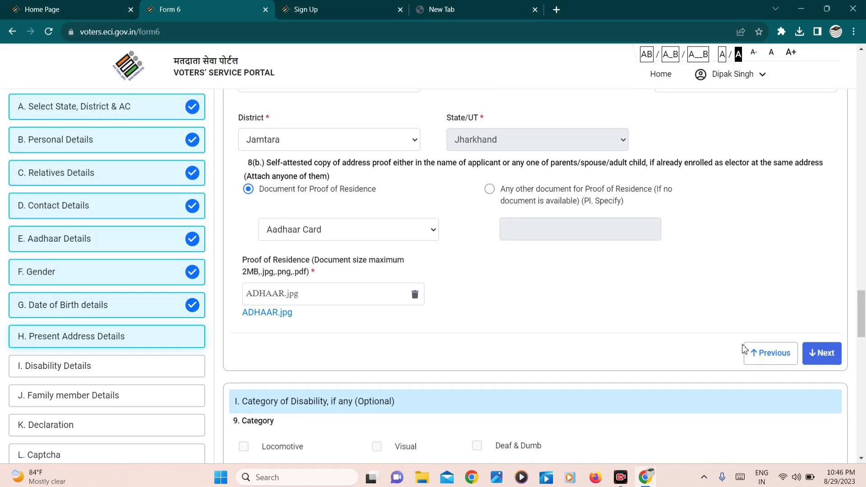
- Complete Present Address and leave Disability Details blank to reach Family Member details
{"action": "left_click", "coordinate": [822, 354]}
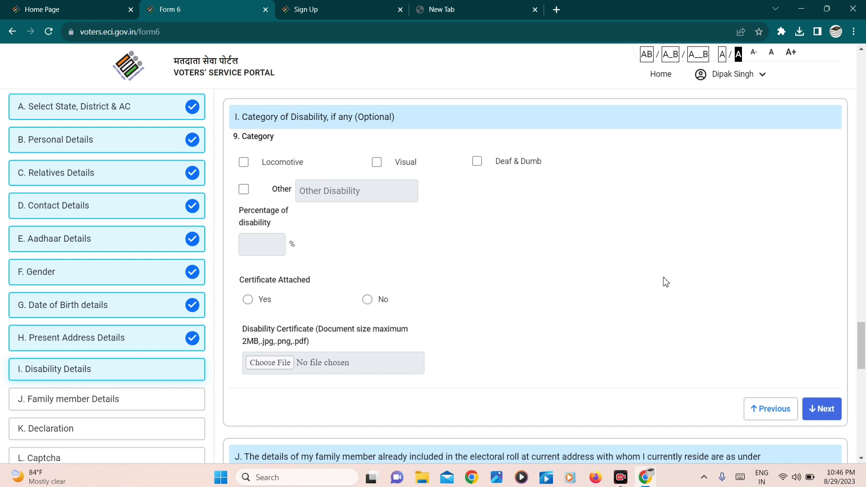
{"action": "left_click", "coordinate": [829, 413]}
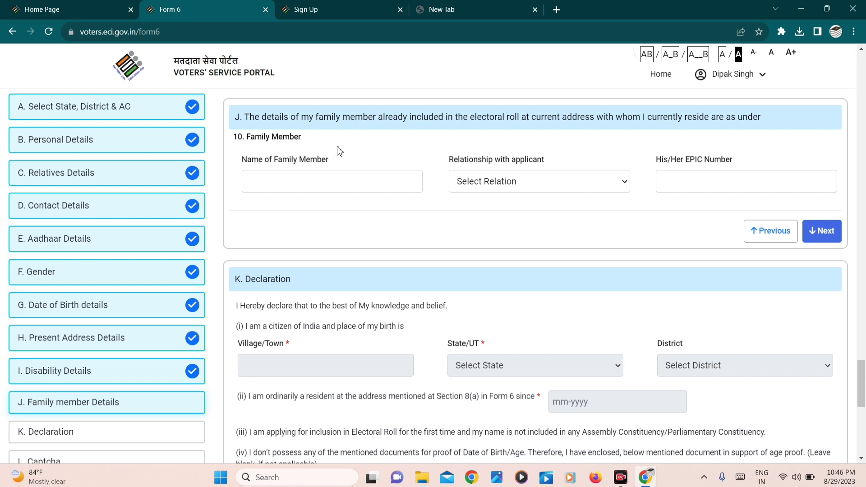
- Leave the family member name and EPIC number blank and continue to K. Declaration
{"action": "scroll", "coordinate": [336, 160], "scroll_direction": "up", "scroll_amount": 1}
{"action": "left_click_drag", "start_coordinate": [249, 193], "coordinate": [339, 206]}
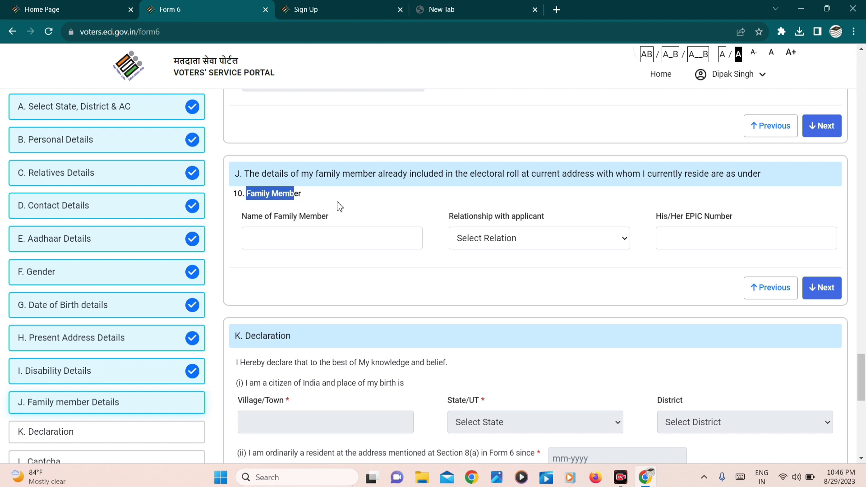
{"action": "left_click", "coordinate": [332, 241]}
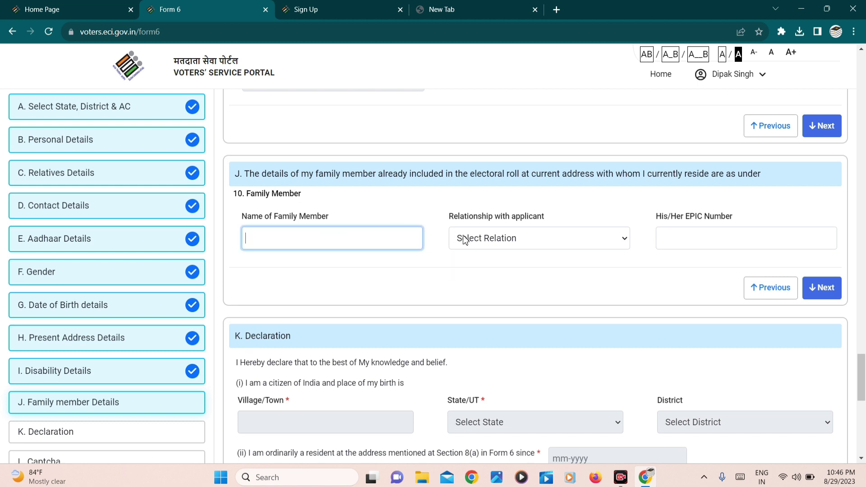
{"action": "left_click", "coordinate": [745, 234]}
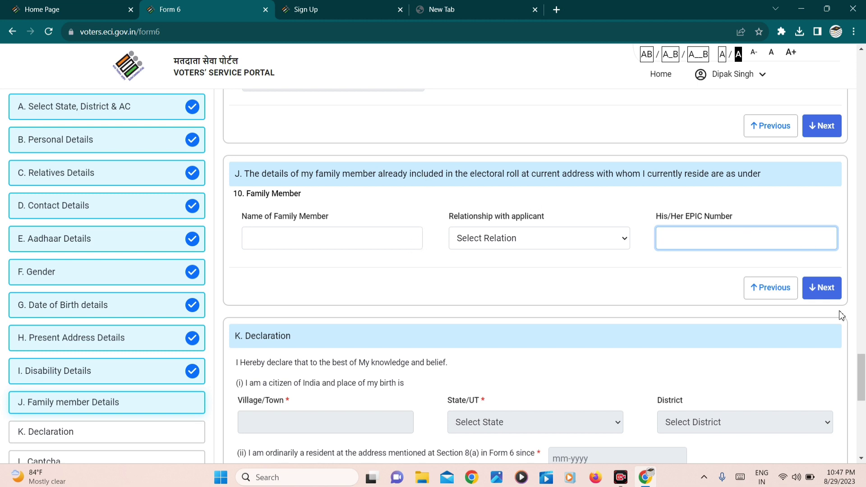
{"action": "left_click", "coordinate": [285, 245]}
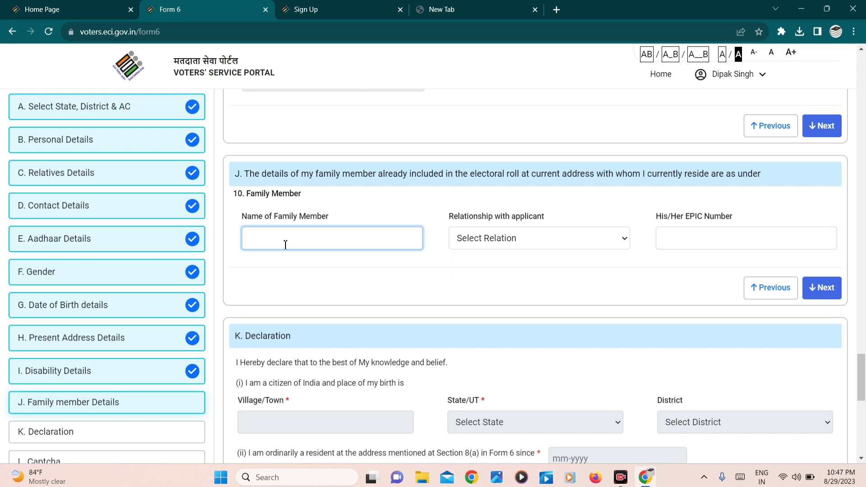
{"action": "scroll", "coordinate": [689, 179], "scroll_direction": "down", "scroll_amount": 1}
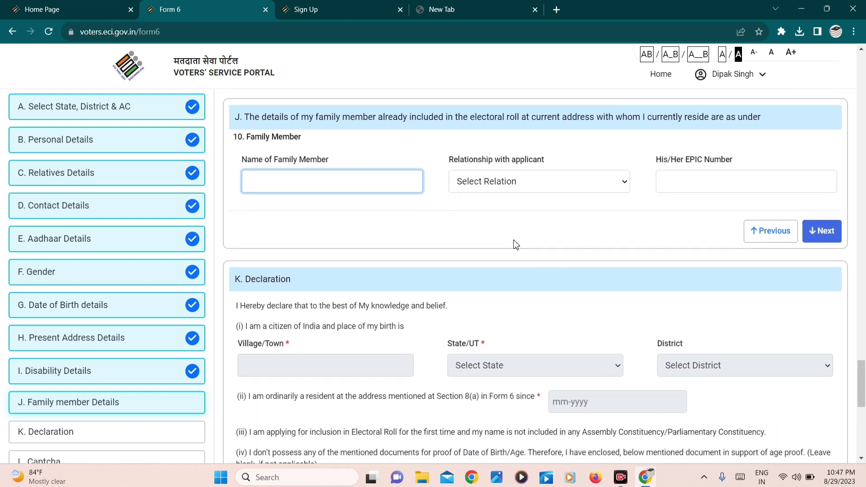
{"action": "left_click", "coordinate": [827, 229]}
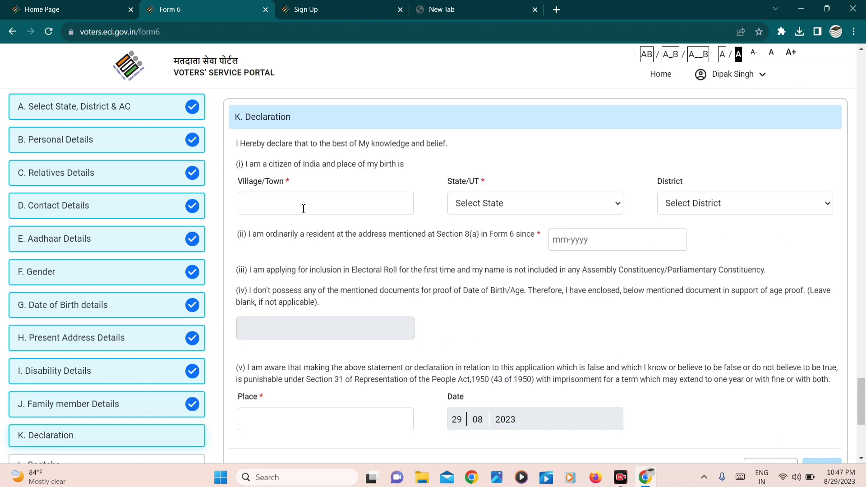
- Enter MIHIJAM as the birthplace village or town
{"action": "left_click", "coordinate": [304, 204]}
{"action": "type", "text": "NAI"}
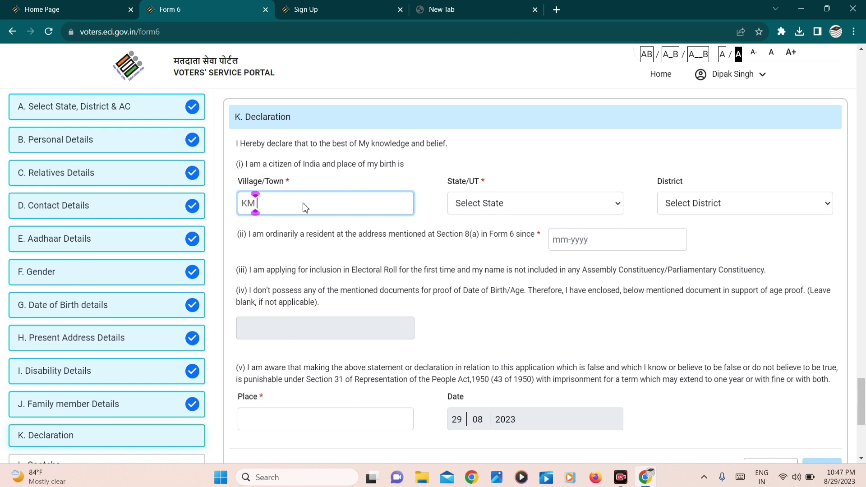
{"action": "key", "text": "BackSpace"}
{"action": "key", "text": "BackSpace"}
{"action": "key", "text": "BackSpace"}
{"action": "type", "text": "NA"}
{"action": "key", "text": "BackSpace"}
{"action": "key", "text": "BackSpace"}
{"action": "type", "text": "J"}
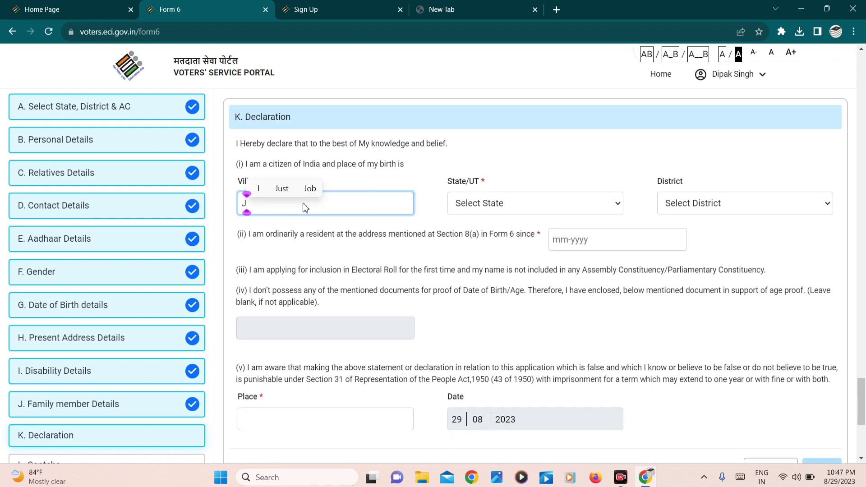
{"action": "key", "text": "BackSpace"}
{"action": "type", "text": "MIHIJAM"}
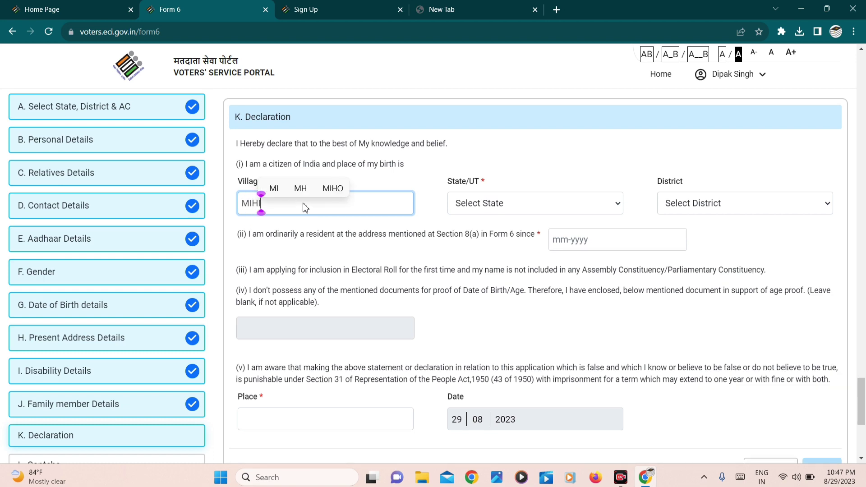
- Set the birthplace state to Jharkhand and district to Jamtara
{"action": "left_click", "coordinate": [523, 208]}
{"action": "left_click", "coordinate": [492, 380]}
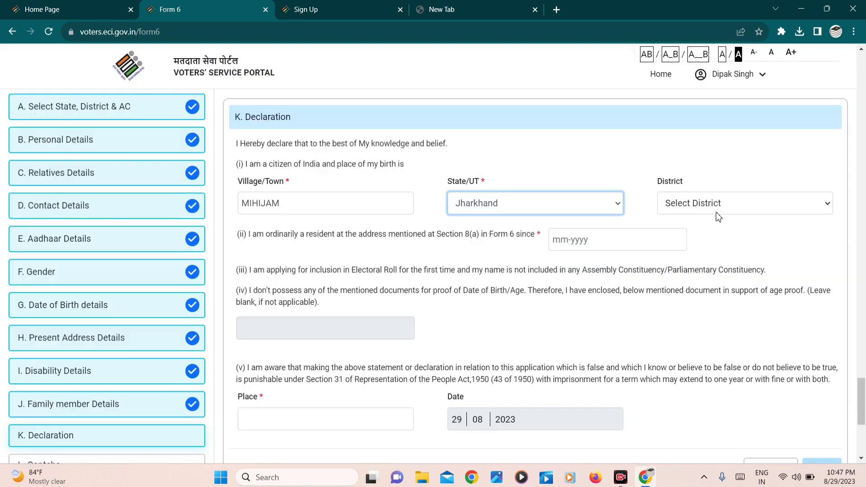
{"action": "left_click", "coordinate": [716, 209]}
{"action": "left_click", "coordinate": [698, 357]}
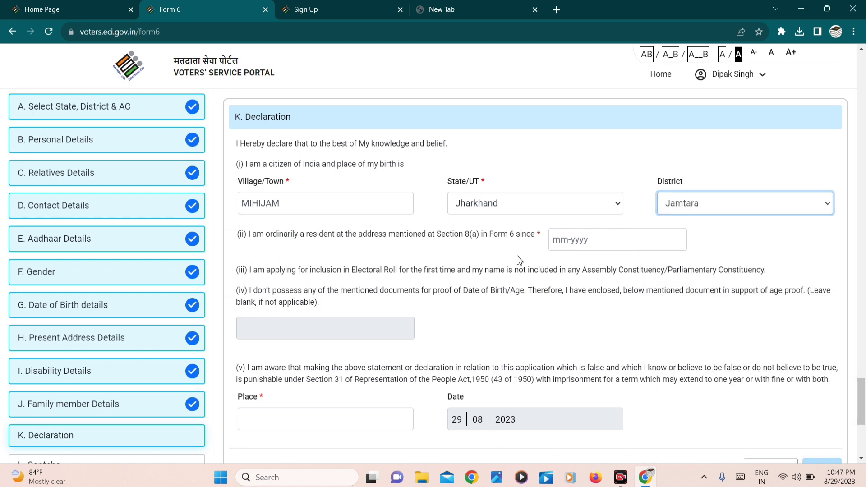
- Set residence since August 2023 and enter MIHIJAM as the place of declaration
{"action": "left_click", "coordinate": [652, 244]}
{"action": "left_click", "coordinate": [609, 318]}
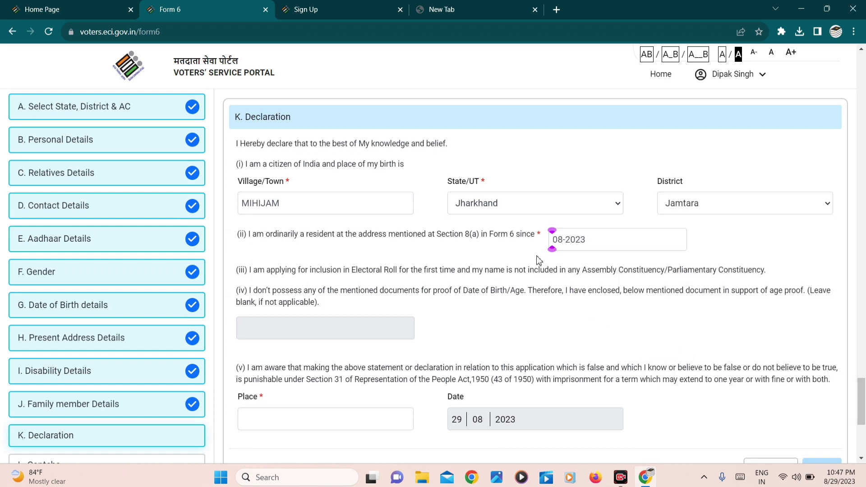
{"action": "scroll", "coordinate": [166, 248], "scroll_direction": "down", "scroll_amount": 3}
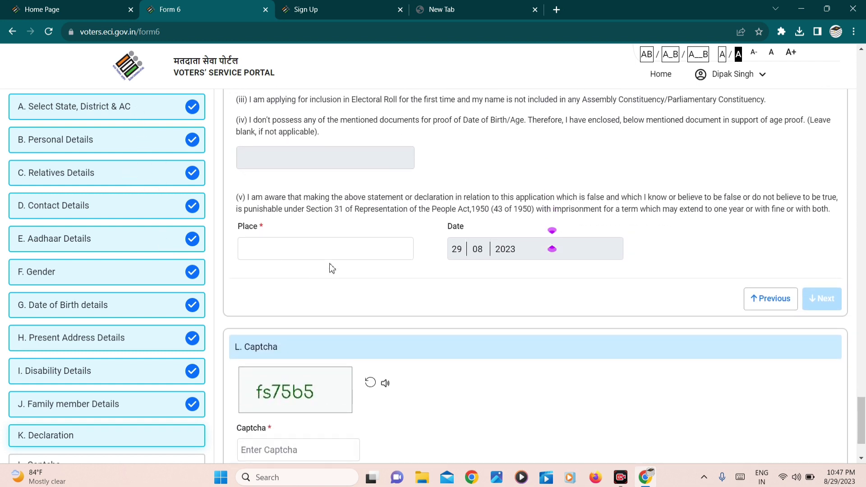
{"action": "left_click", "coordinate": [333, 259]}
{"action": "type", "text": "MIHIJAM"}
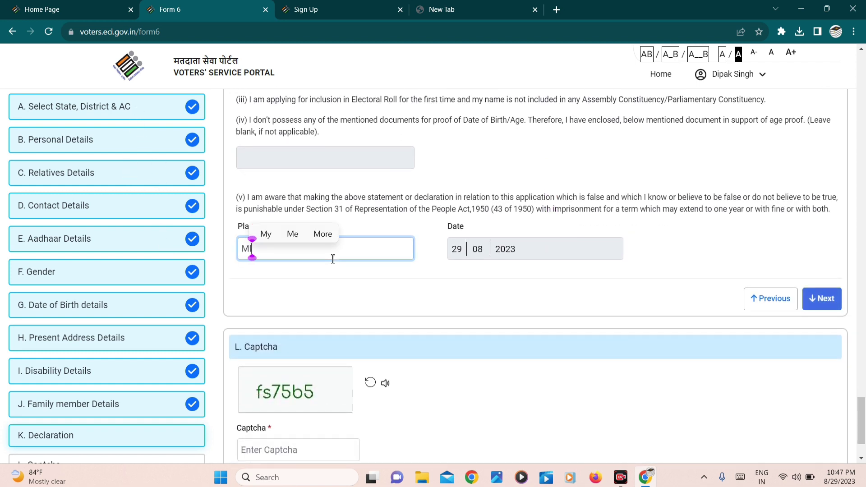
- Complete the declaration, enter the captcha, and try Preview and Submit
{"action": "left_click", "coordinate": [822, 299]}
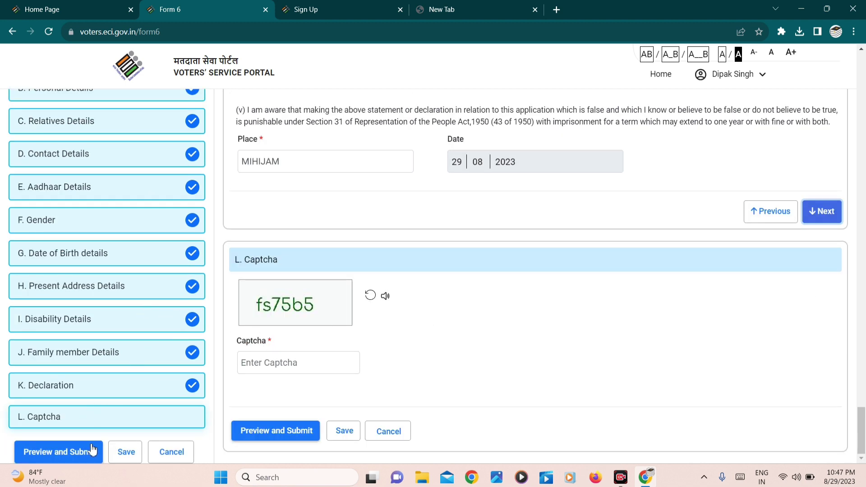
{"action": "left_click", "coordinate": [290, 363]}
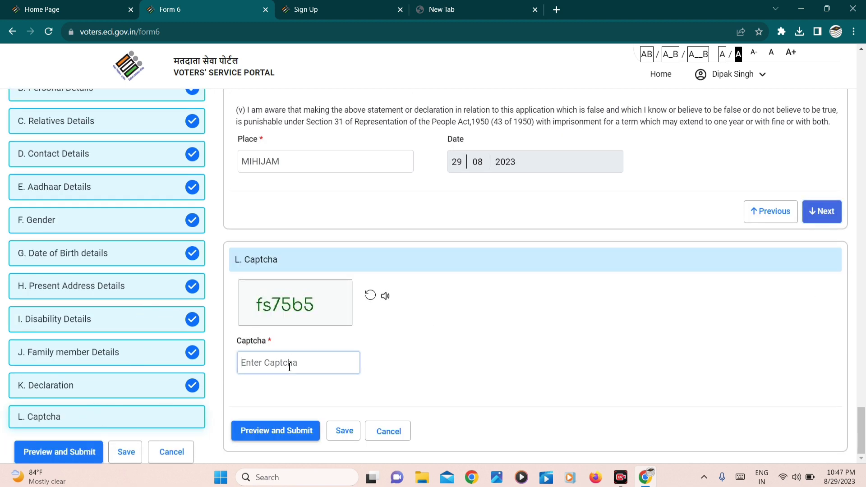
{"action": "type", "text": "fs"}
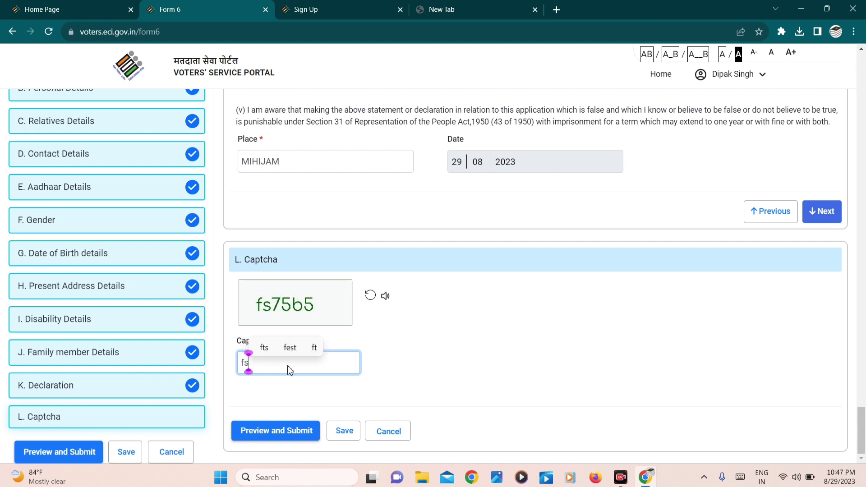
{"action": "type", "text": "75b"}
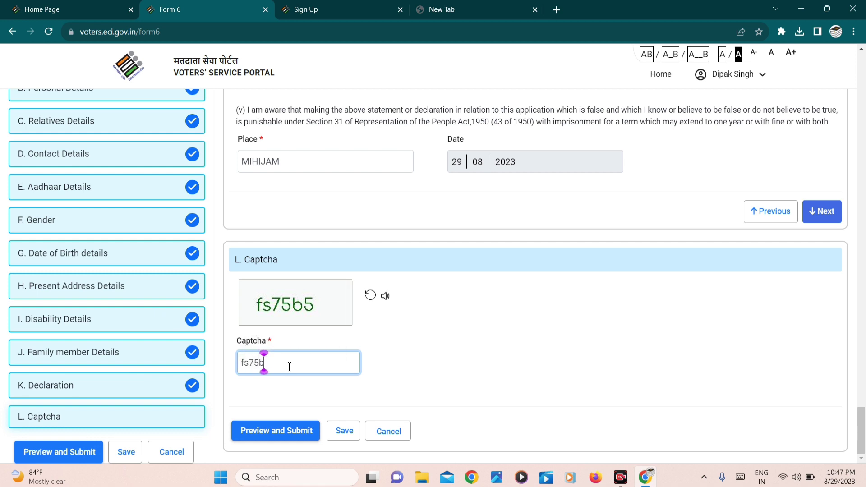
{"action": "type", "text": "5"}
{"action": "left_click", "coordinate": [278, 434]}
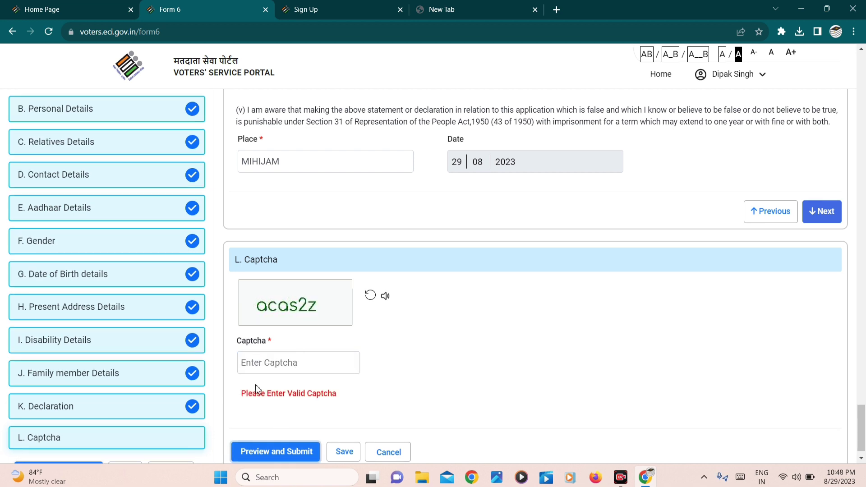
- Refresh the captcha, enter the new code, and open the Form 6 preview
{"action": "left_click", "coordinate": [370, 295]}
{"action": "left_click", "coordinate": [285, 351]}
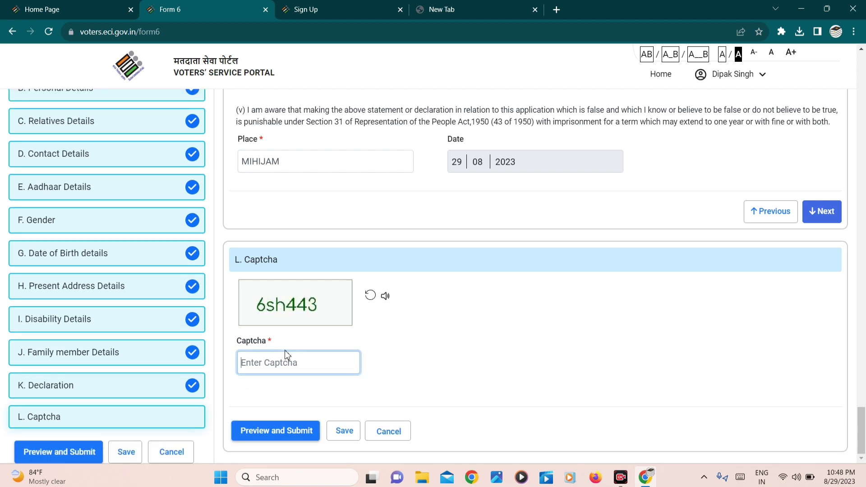
{"action": "type", "text": "6"}
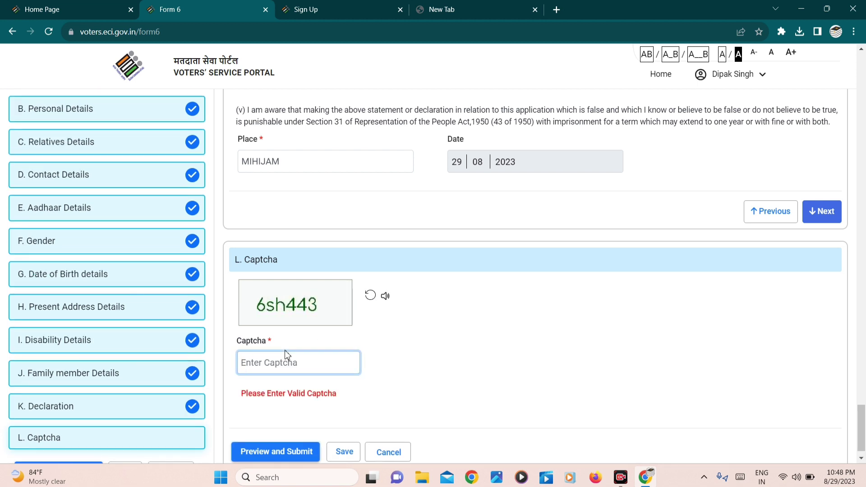
{"action": "type", "text": "sh443"}
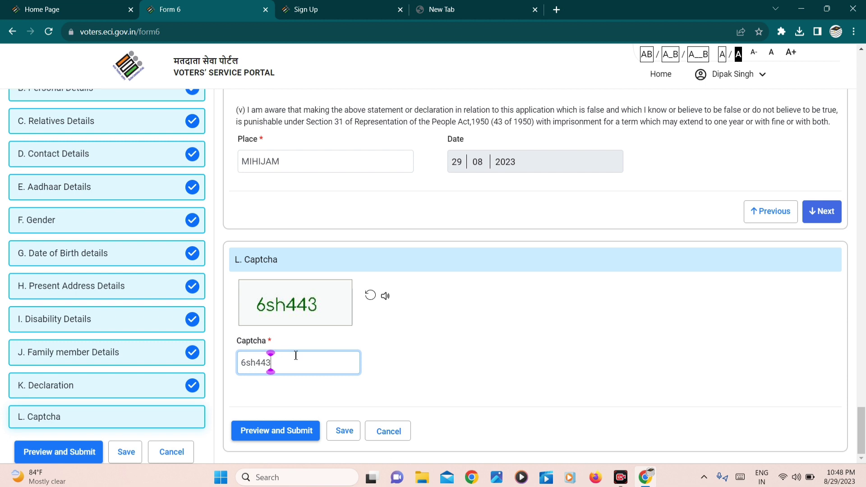
{"action": "left_click", "coordinate": [283, 434]}
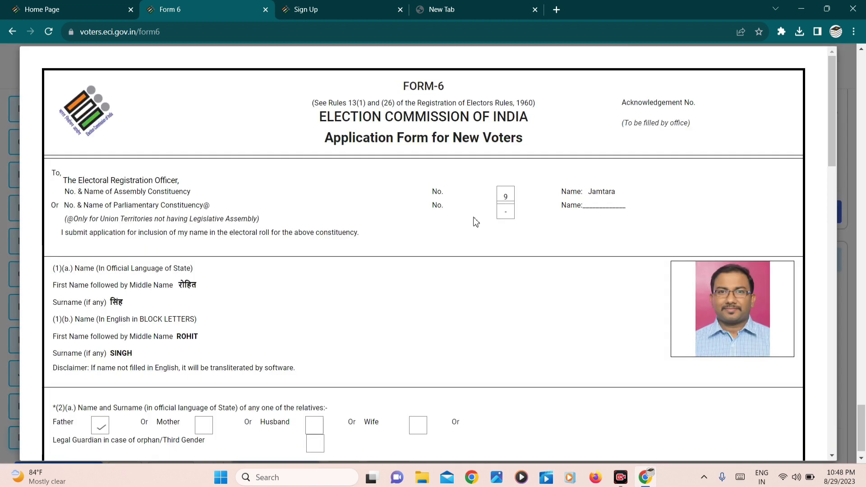
- Review the Form 6 preview down to the declaration, then submit it and confirm with YES
{"action": "scroll", "coordinate": [353, 207], "scroll_direction": "down", "scroll_amount": 2}
{"action": "scroll", "coordinate": [339, 179], "scroll_direction": "up", "scroll_amount": 1}
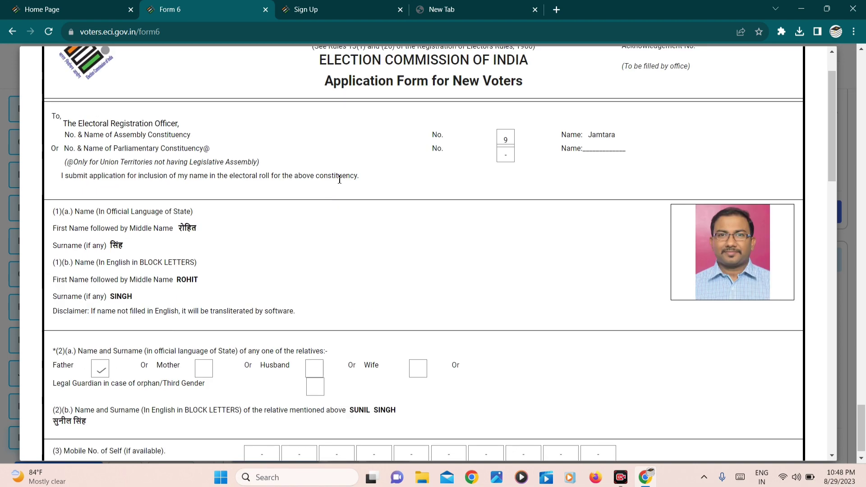
{"action": "scroll", "coordinate": [361, 181], "scroll_direction": "down", "scroll_amount": 5}
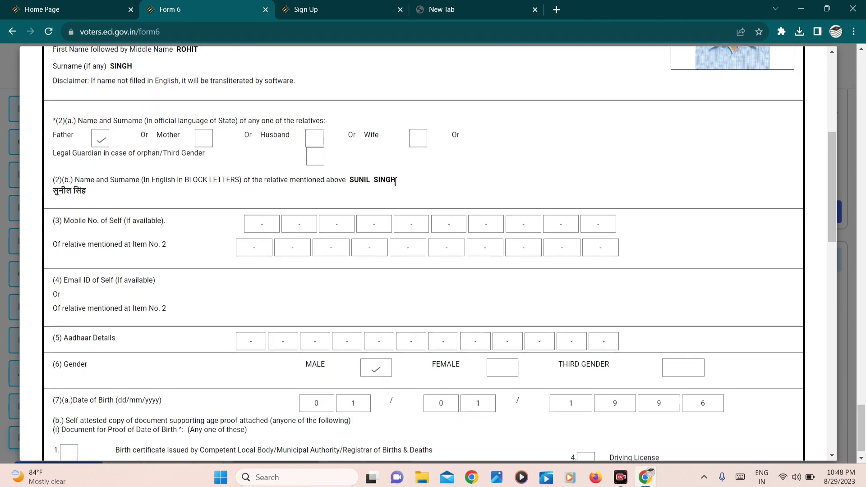
{"action": "scroll", "coordinate": [396, 182], "scroll_direction": "down", "scroll_amount": 4}
{"action": "scroll", "coordinate": [395, 183], "scroll_direction": "down", "scroll_amount": 13}
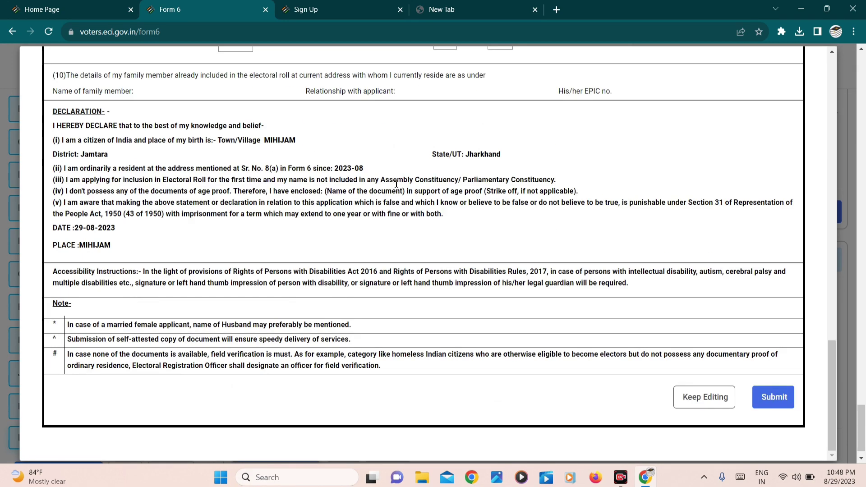
{"action": "left_click", "coordinate": [775, 399]}
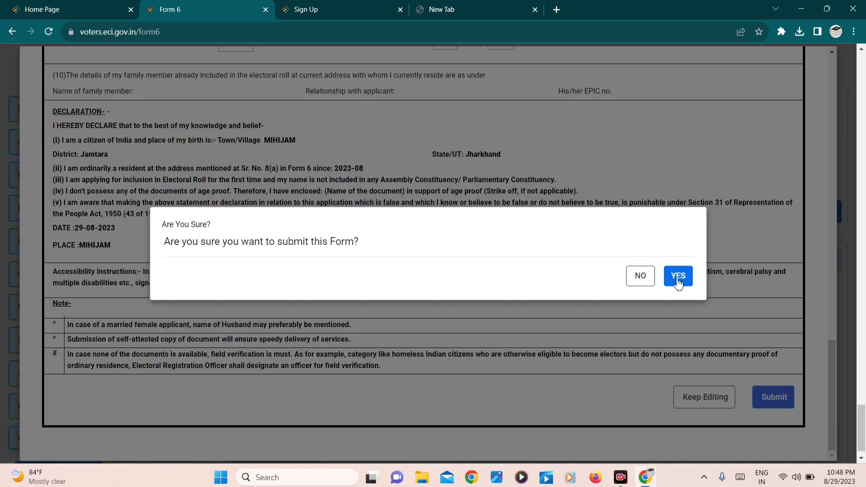
{"action": "left_click", "coordinate": [679, 277]}
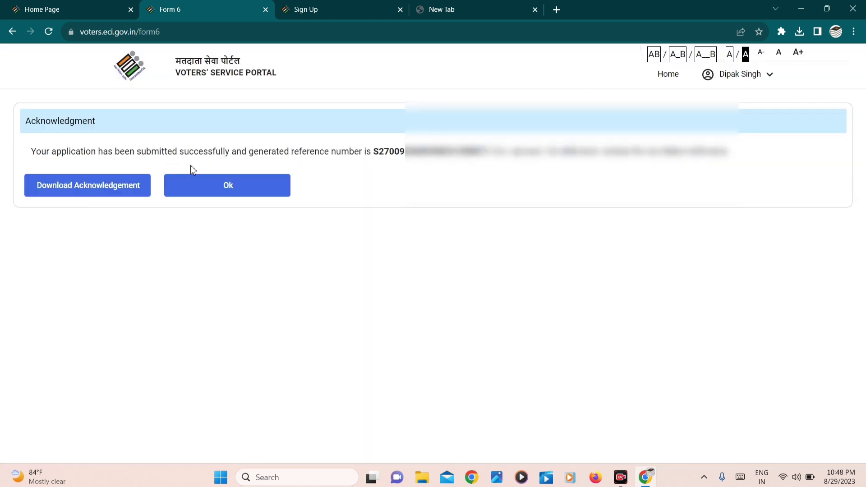
- Select the whole reference number in the acknowledgment message, copy it, and switch to the new tab
{"action": "left_click_drag", "start_coordinate": [371, 152], "coordinate": [471, 152]}
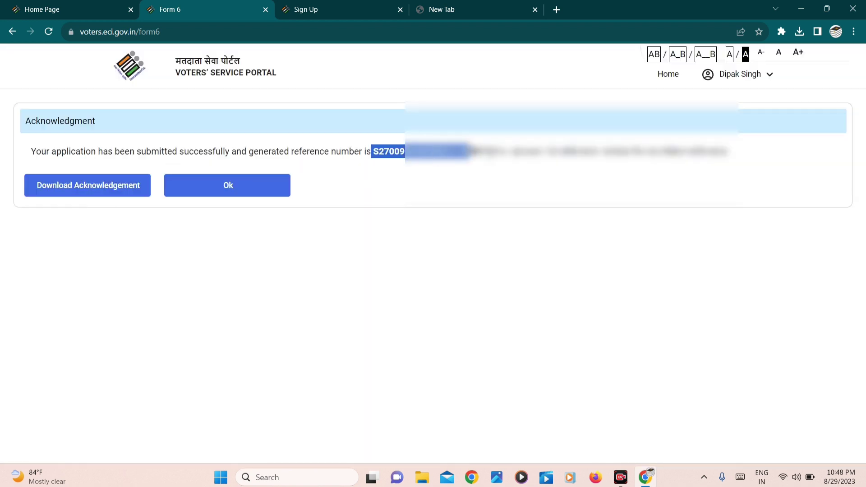
{"action": "left_click", "coordinate": [491, 152]}
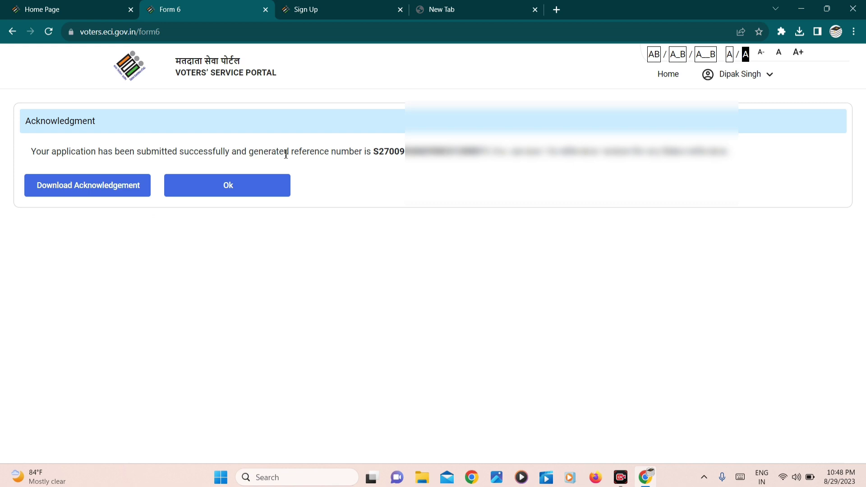
{"action": "left_click_drag", "start_coordinate": [305, 156], "coordinate": [485, 164]}
{"action": "left_click", "coordinate": [383, 157]}
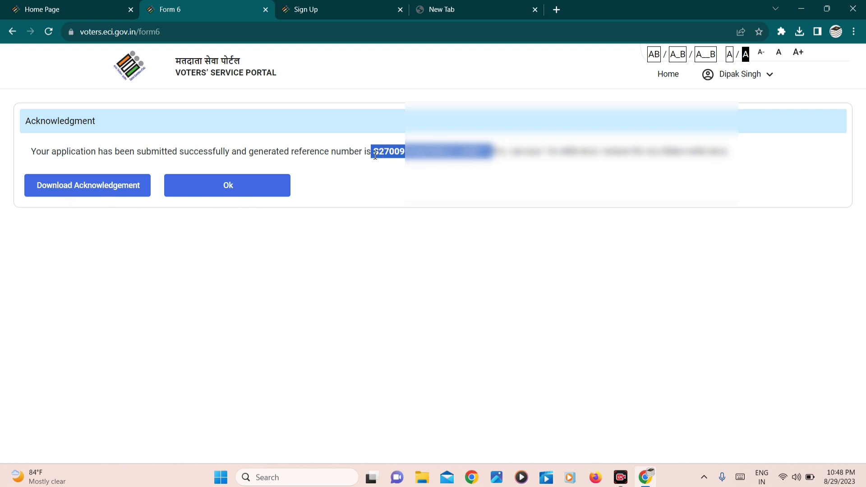
{"action": "left_click", "coordinate": [469, 182]}
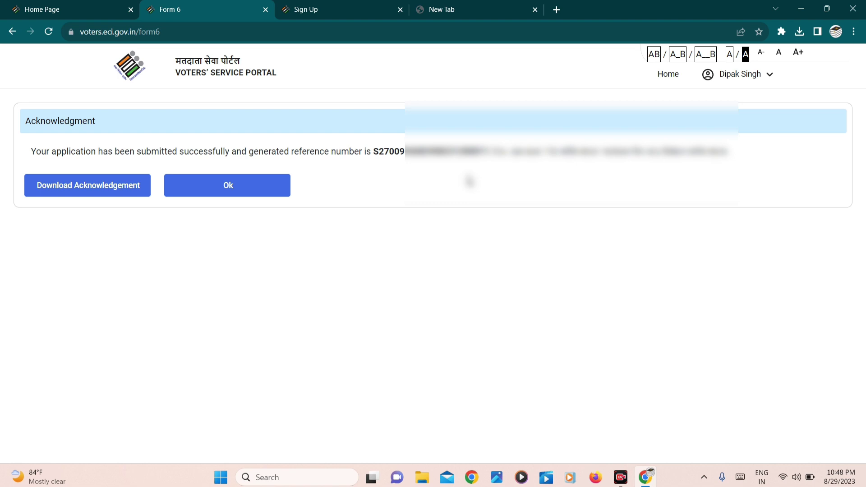
{"action": "left_click_drag", "start_coordinate": [414, 152], "coordinate": [445, 152]}
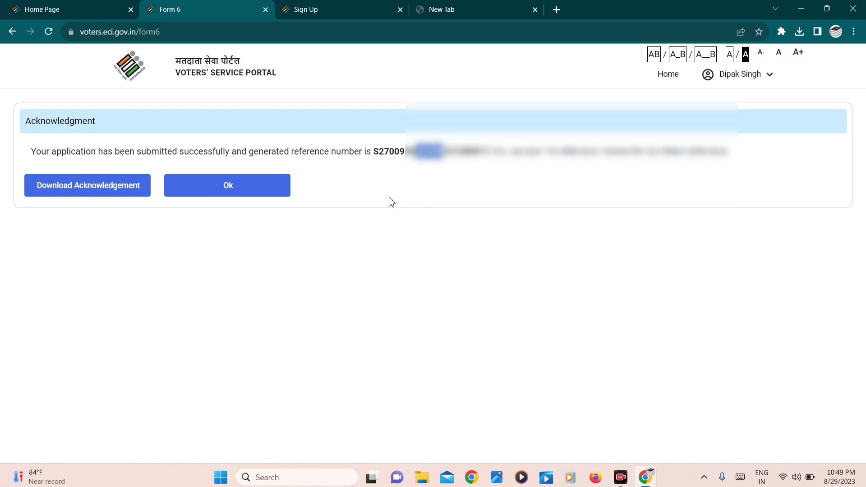
{"action": "left_click", "coordinate": [491, 151]}
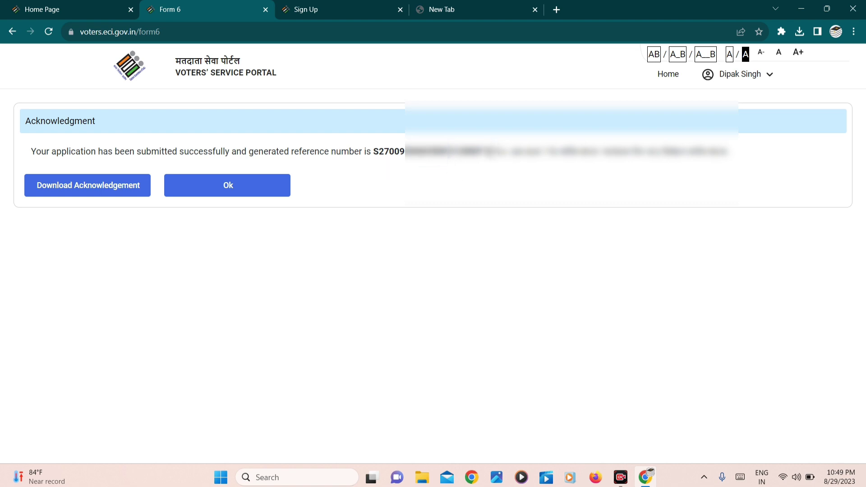
{"action": "left_click_drag", "start_coordinate": [491, 152], "coordinate": [375, 168]}
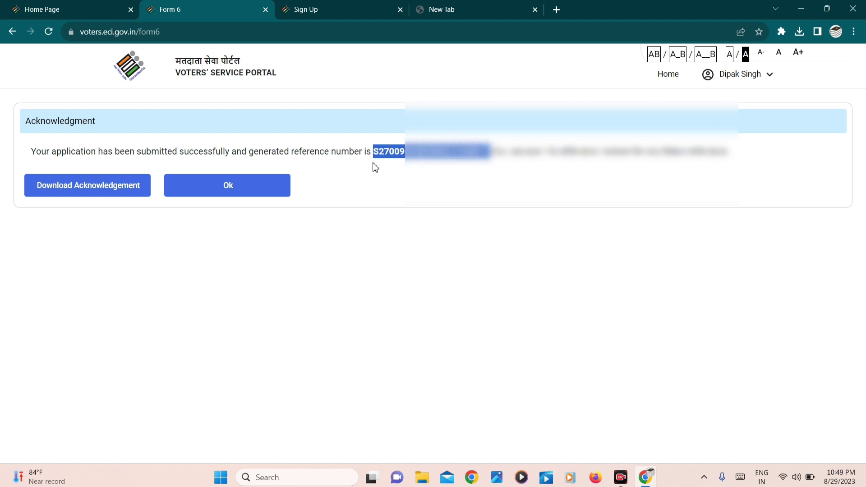
{"action": "right_click", "coordinate": [380, 158]}
{"action": "left_click", "coordinate": [390, 163]}
{"action": "left_click", "coordinate": [474, 9]}
- Search Google for nvsp and follow nvsp.in on to the voters.eci.gov.in home page
{"action": "key", "text": "BackSpace"}
{"action": "key", "text": "BackSpace"}
{"action": "key", "text": "BackSpace"}
{"action": "key", "text": "BackSpace"}
{"action": "key", "text": "BackSpace"}
{"action": "key", "text": "BackSpace"}
{"action": "key", "text": "BackSpace"}
{"action": "key", "text": "BackSpace"}
{"action": "key", "text": "BackSpace"}
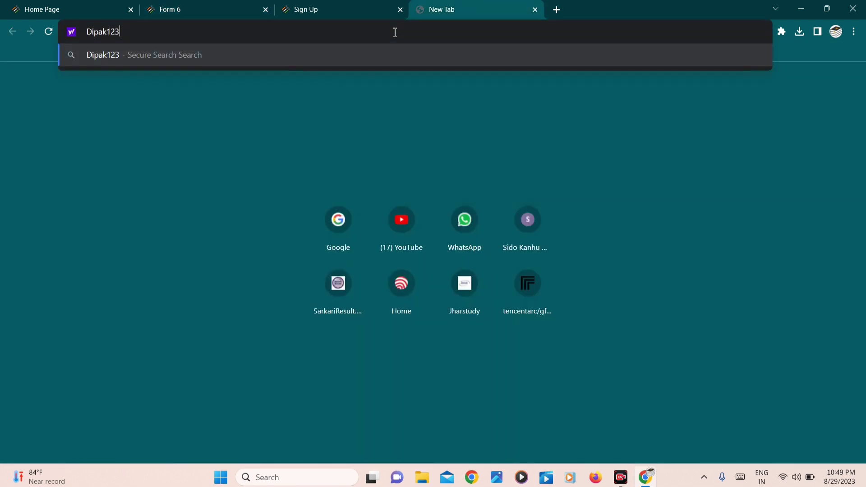
{"action": "type", "text": "g"}
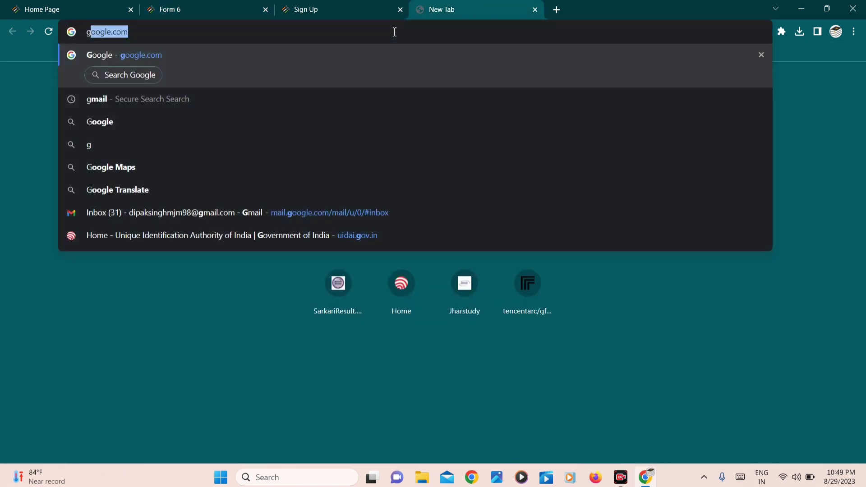
{"action": "key", "text": "Return"}
{"action": "left_click", "coordinate": [376, 207]}
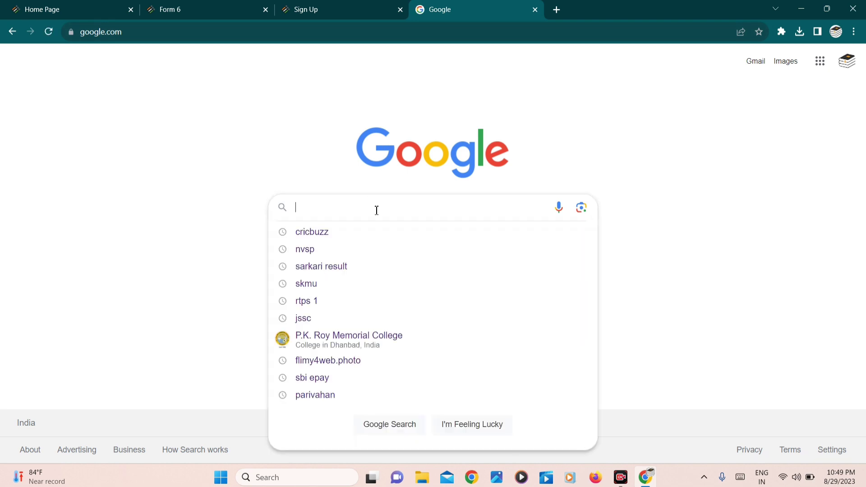
{"action": "left_click", "coordinate": [328, 250]}
{"action": "left_click", "coordinate": [153, 187]}
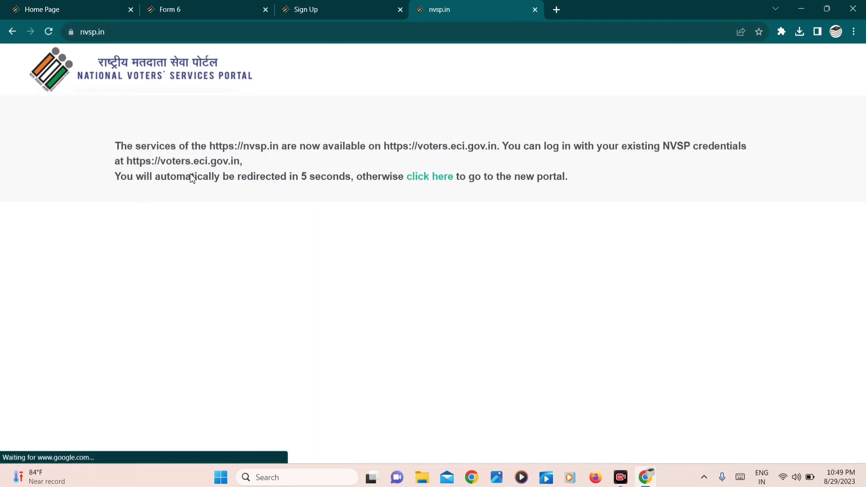
{"action": "left_click", "coordinate": [433, 177]}
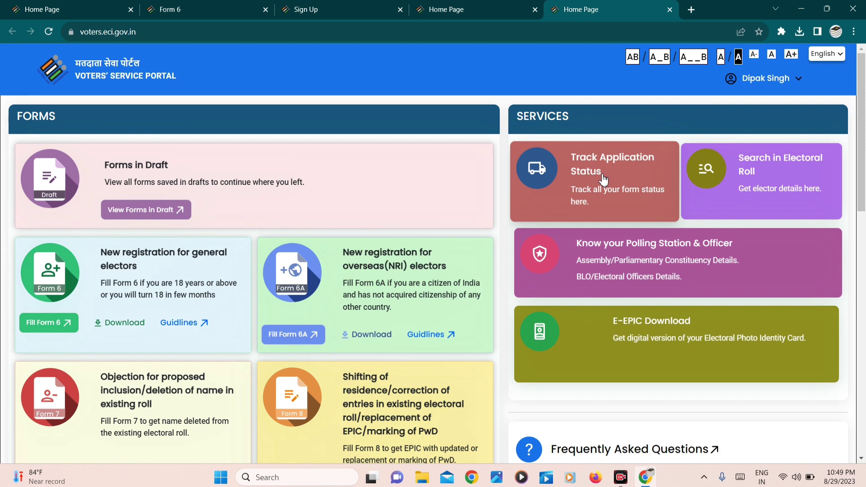
- Look up the pasted reference number with state Jharkhand, showing the application as FORM ACCEPTED
{"action": "left_click", "coordinate": [603, 179]}
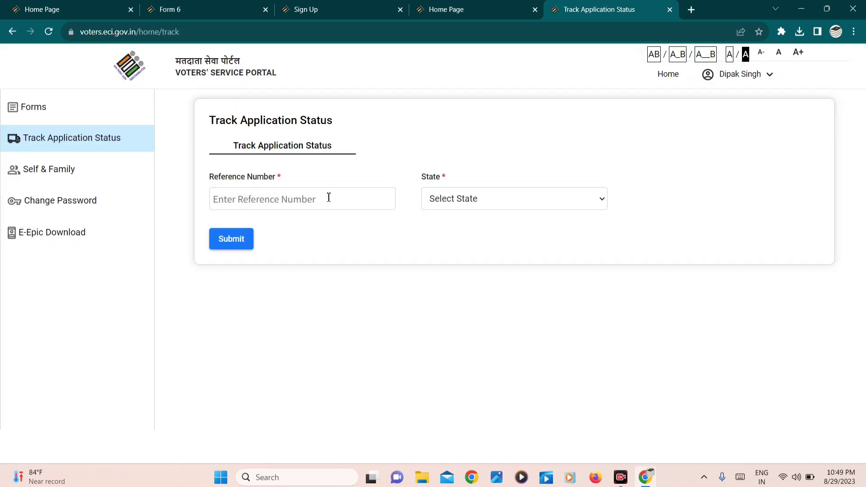
{"action": "left_click", "coordinate": [327, 199]}
{"action": "right_click", "coordinate": [327, 199]}
{"action": "left_click", "coordinate": [344, 291]}
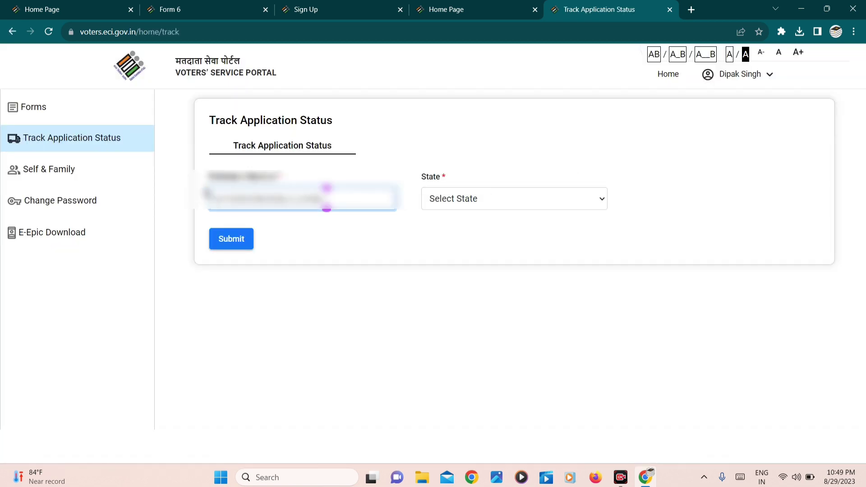
{"action": "left_click", "coordinate": [482, 206]}
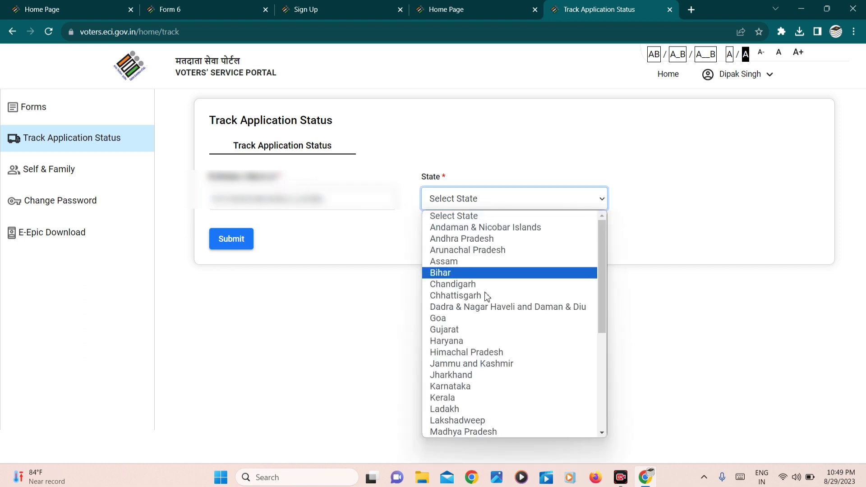
{"action": "left_click", "coordinate": [465, 379]}
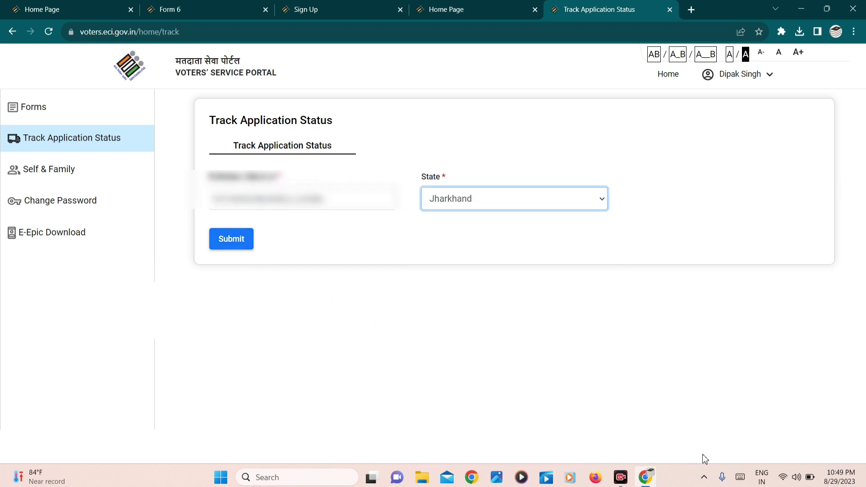
{"action": "key", "text": "Return"}
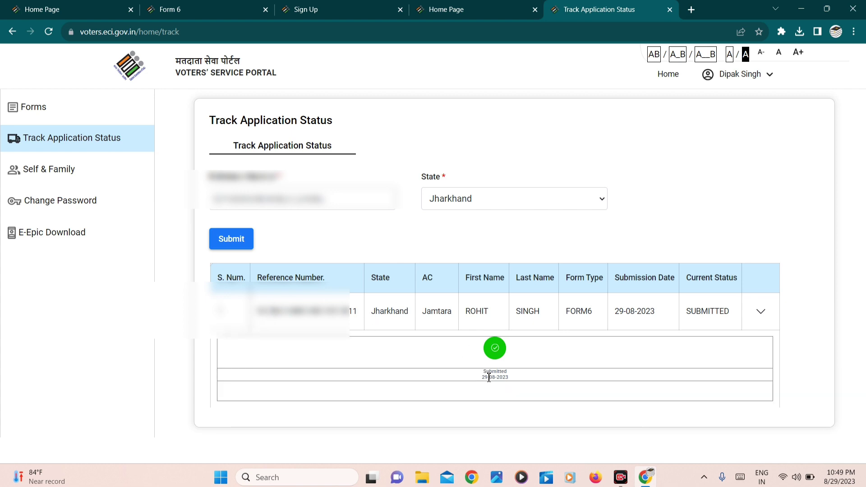
{"action": "left_click_drag", "start_coordinate": [480, 378], "coordinate": [507, 379]}
{"action": "left_click", "coordinate": [509, 379]}
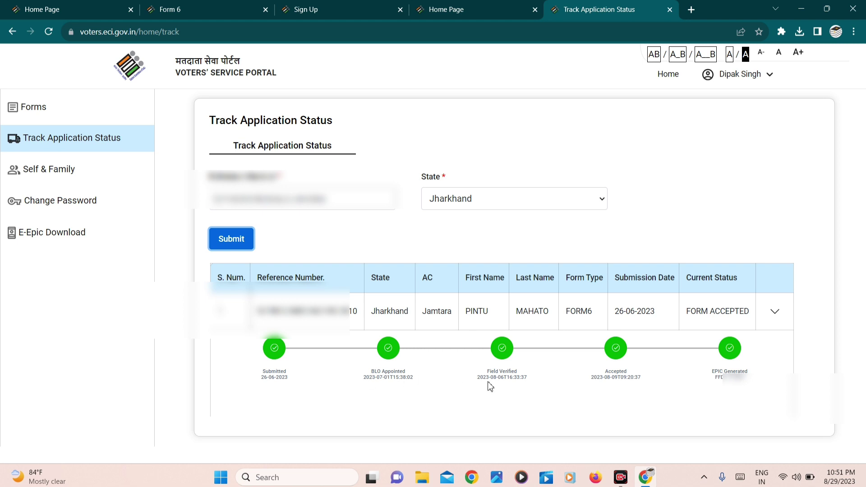
- Inspect the EPIC Generated entry in the timeline, then close the tracking tab with Ctrl+W
{"action": "triple_click", "coordinate": [729, 371]}
{"action": "left_click", "coordinate": [742, 388]}
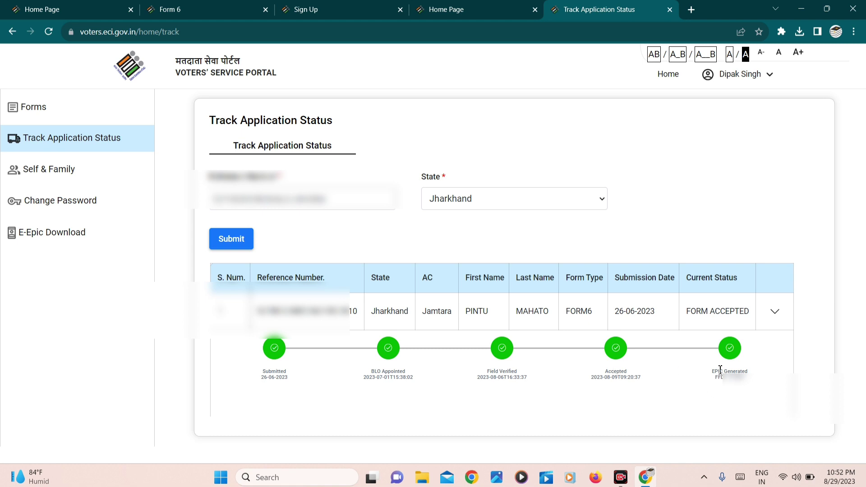
{"action": "left_click", "coordinate": [711, 383]}
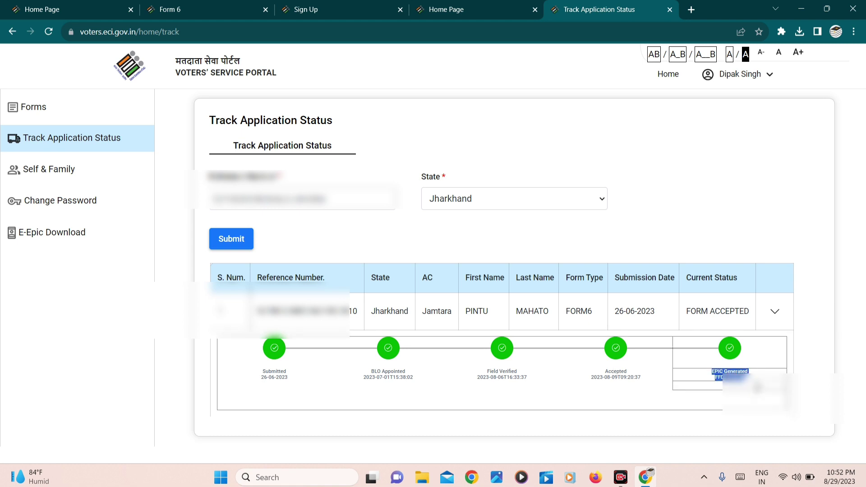
{"action": "left_click_drag", "start_coordinate": [714, 377], "coordinate": [745, 378]}
{"action": "left_click", "coordinate": [738, 379]}
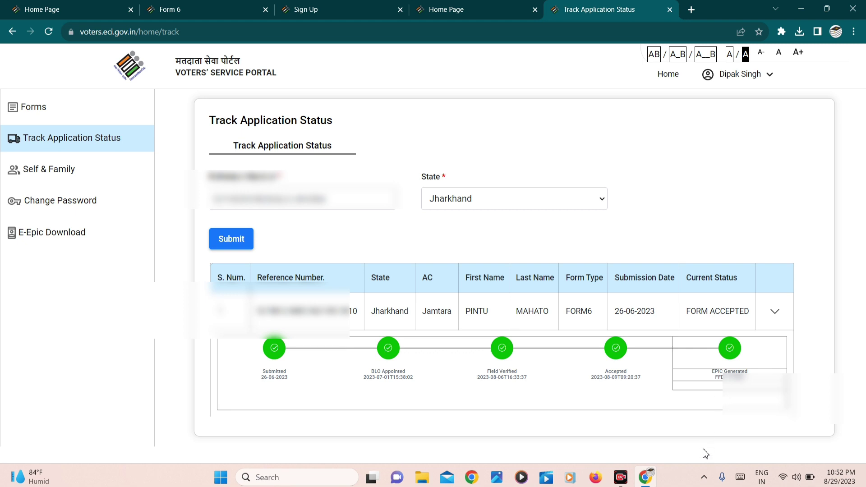
{"action": "key", "text": "ctrl+w"}
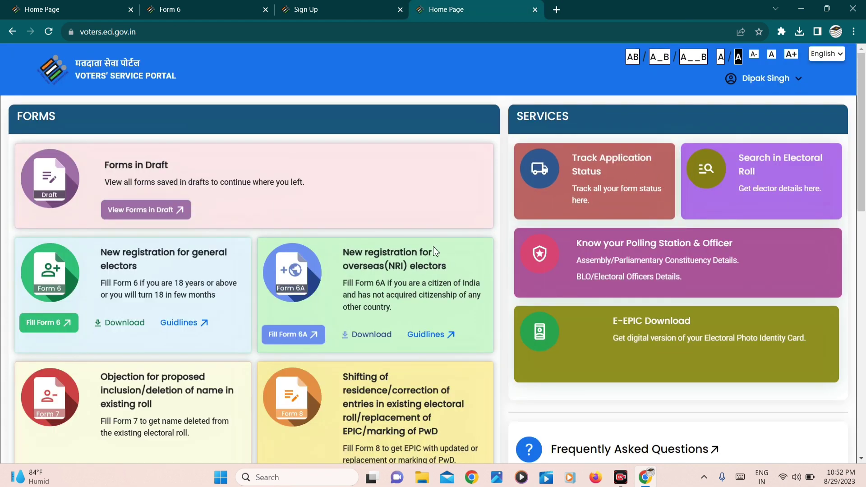
- Open E-EPIC Download, choose Jharkhand as the state and move focus to the EPIC number field
{"action": "left_click", "coordinate": [790, 81]}
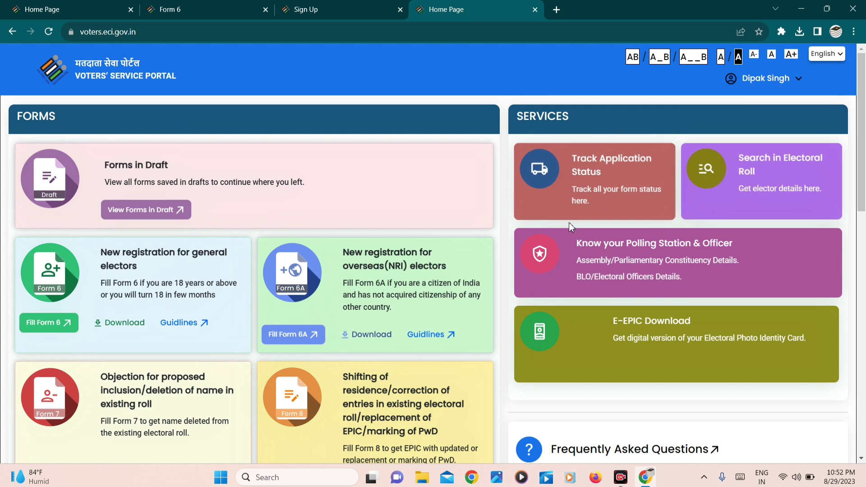
{"action": "scroll", "coordinate": [551, 227], "scroll_direction": "down", "scroll_amount": 1}
{"action": "scroll", "coordinate": [550, 227], "scroll_direction": "down", "scroll_amount": 3}
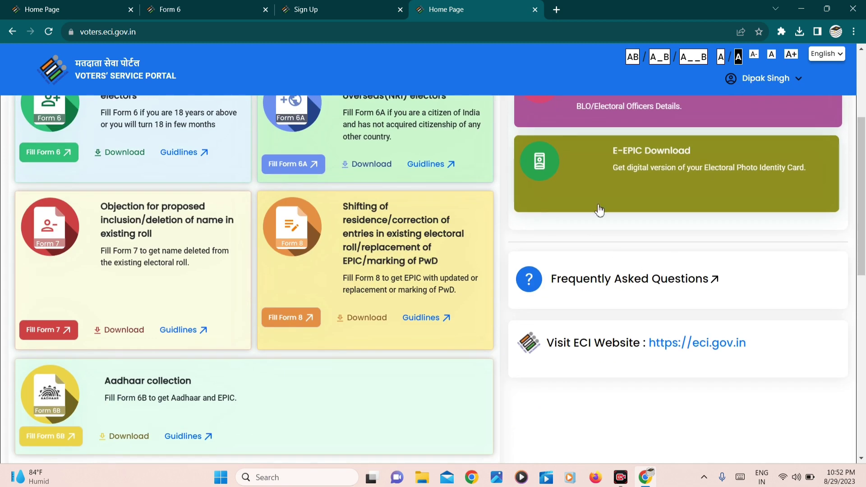
{"action": "left_click", "coordinate": [627, 183]}
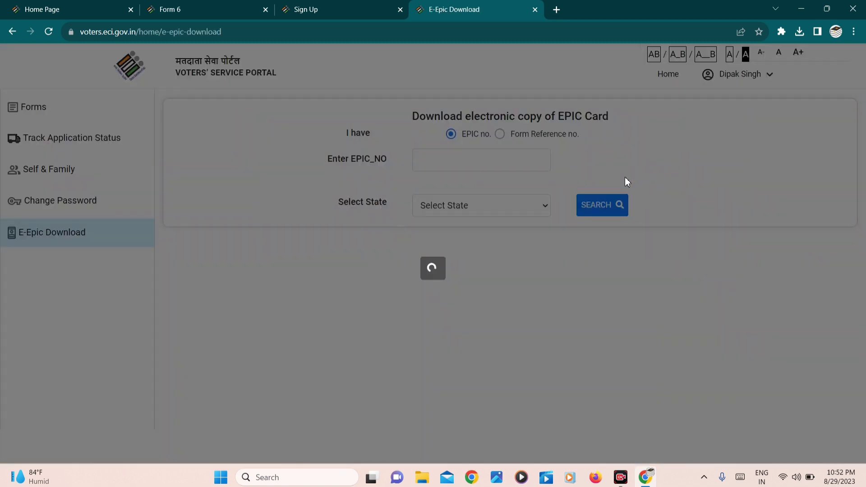
{"action": "left_click", "coordinate": [456, 161]}
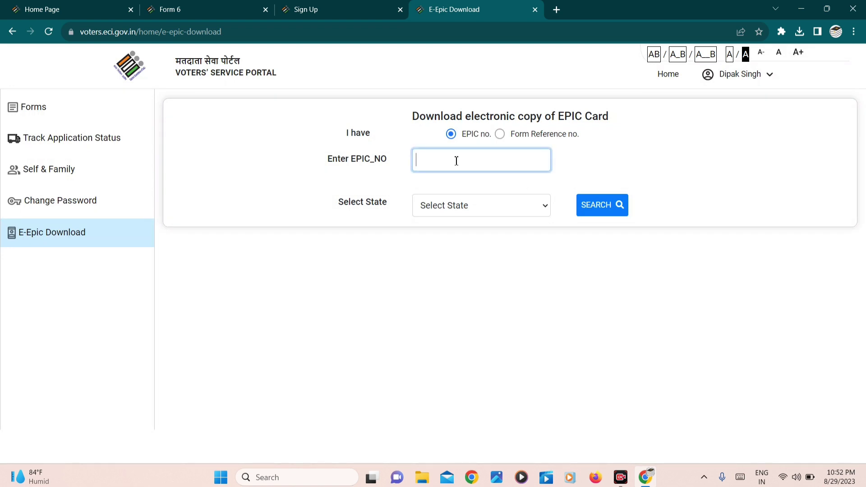
{"action": "left_click", "coordinate": [458, 214]}
{"action": "left_click", "coordinate": [448, 381]}
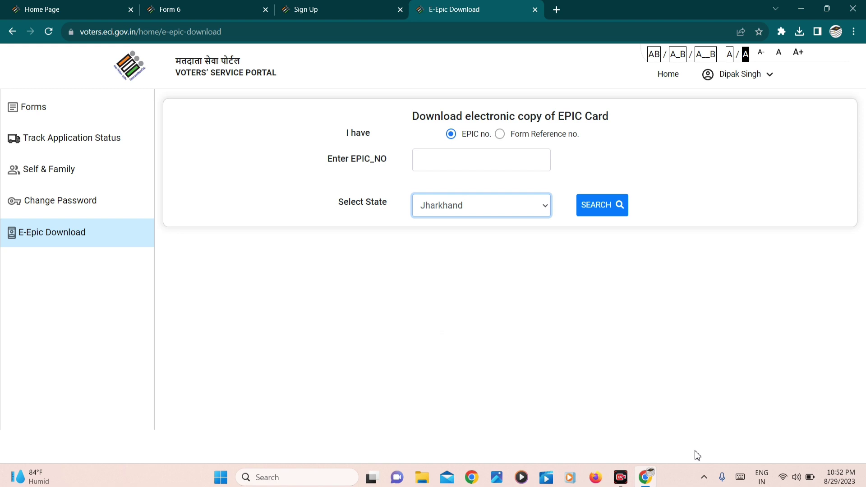
{"action": "key", "text": "shift+Tab"}
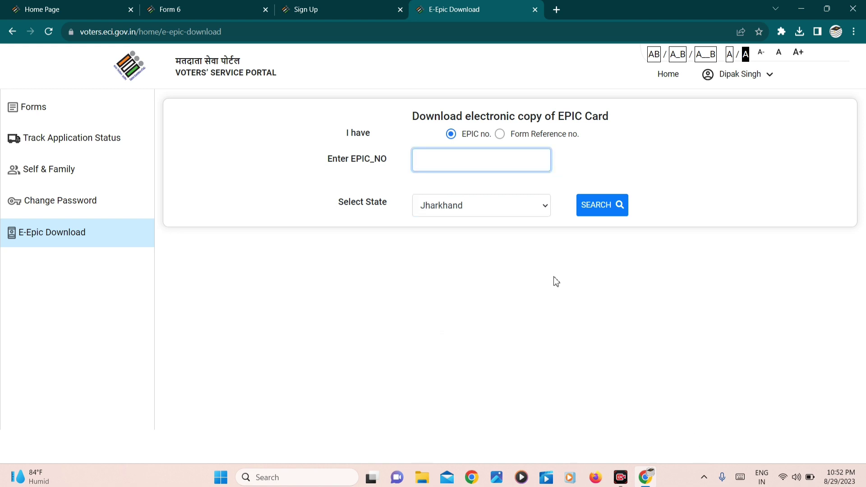